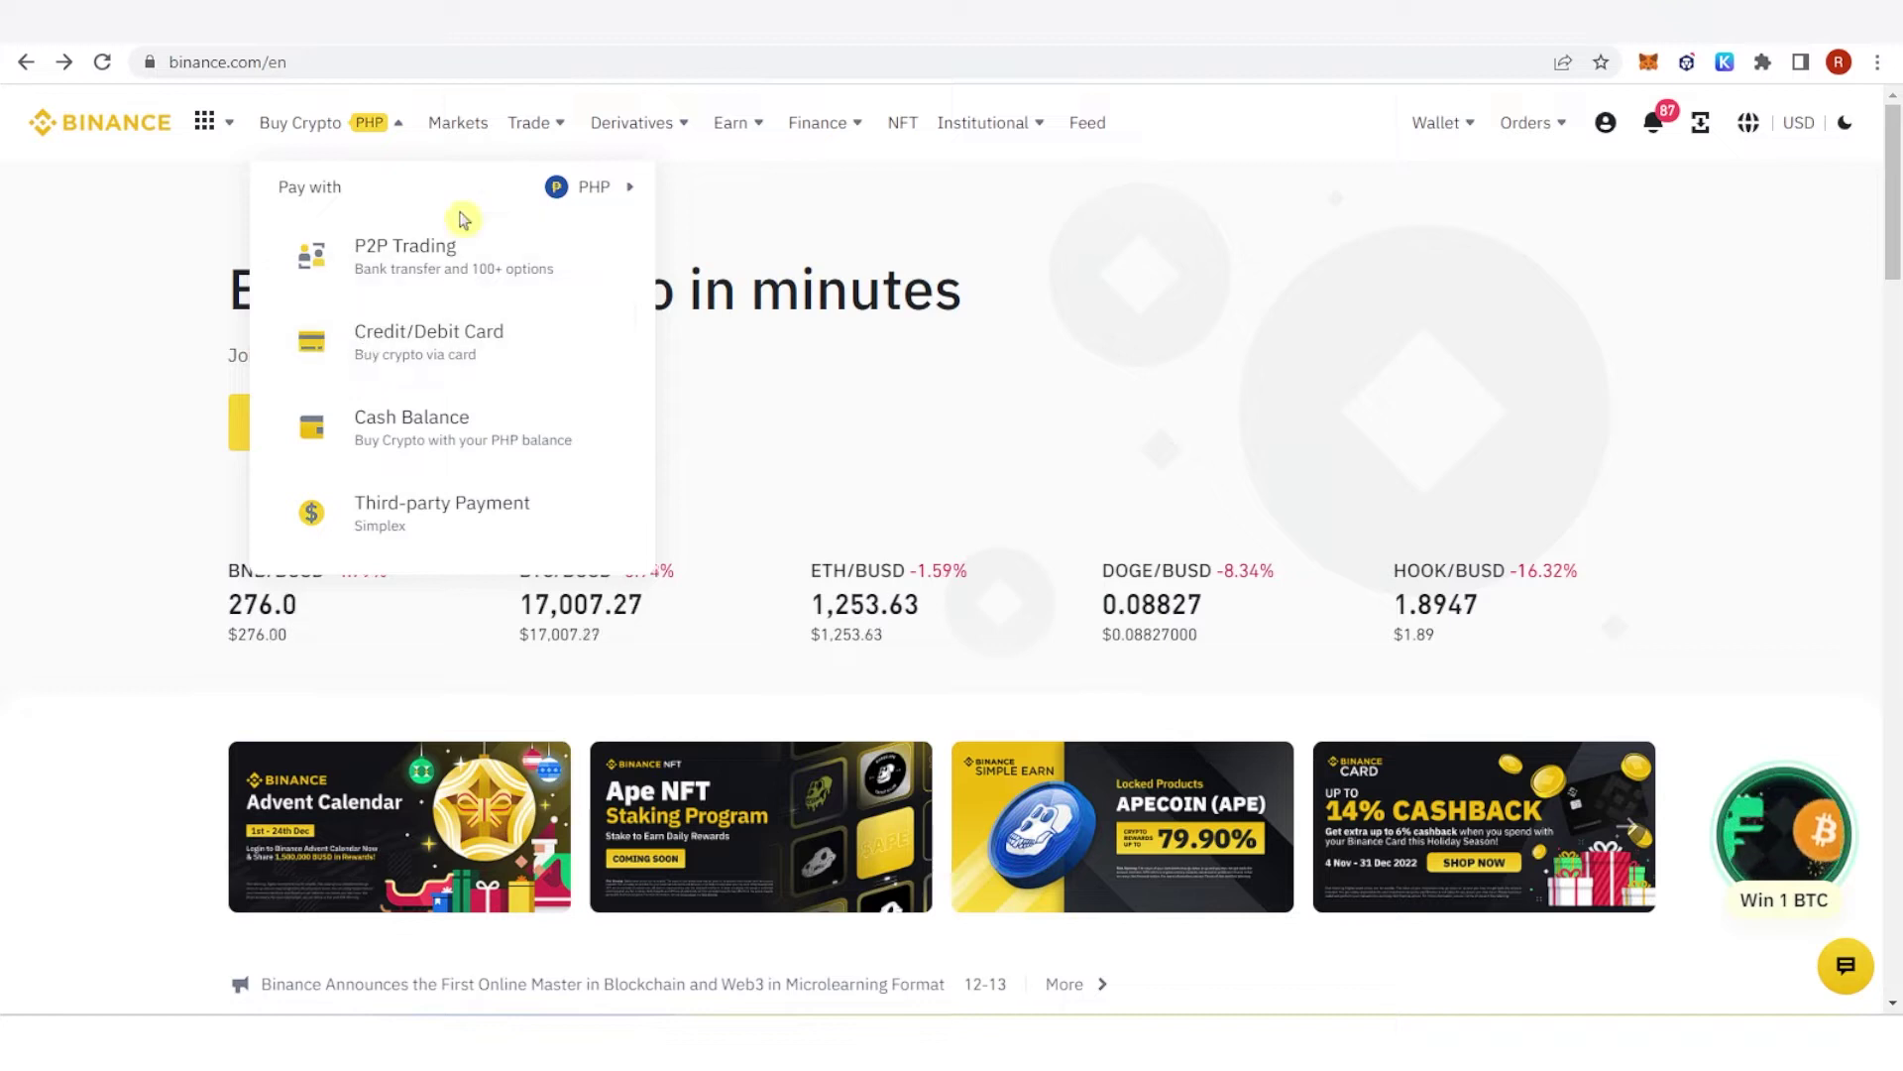
Step: Switch the Buy Crypto pay-with currency to USD to preview its payment options
click(572, 196)
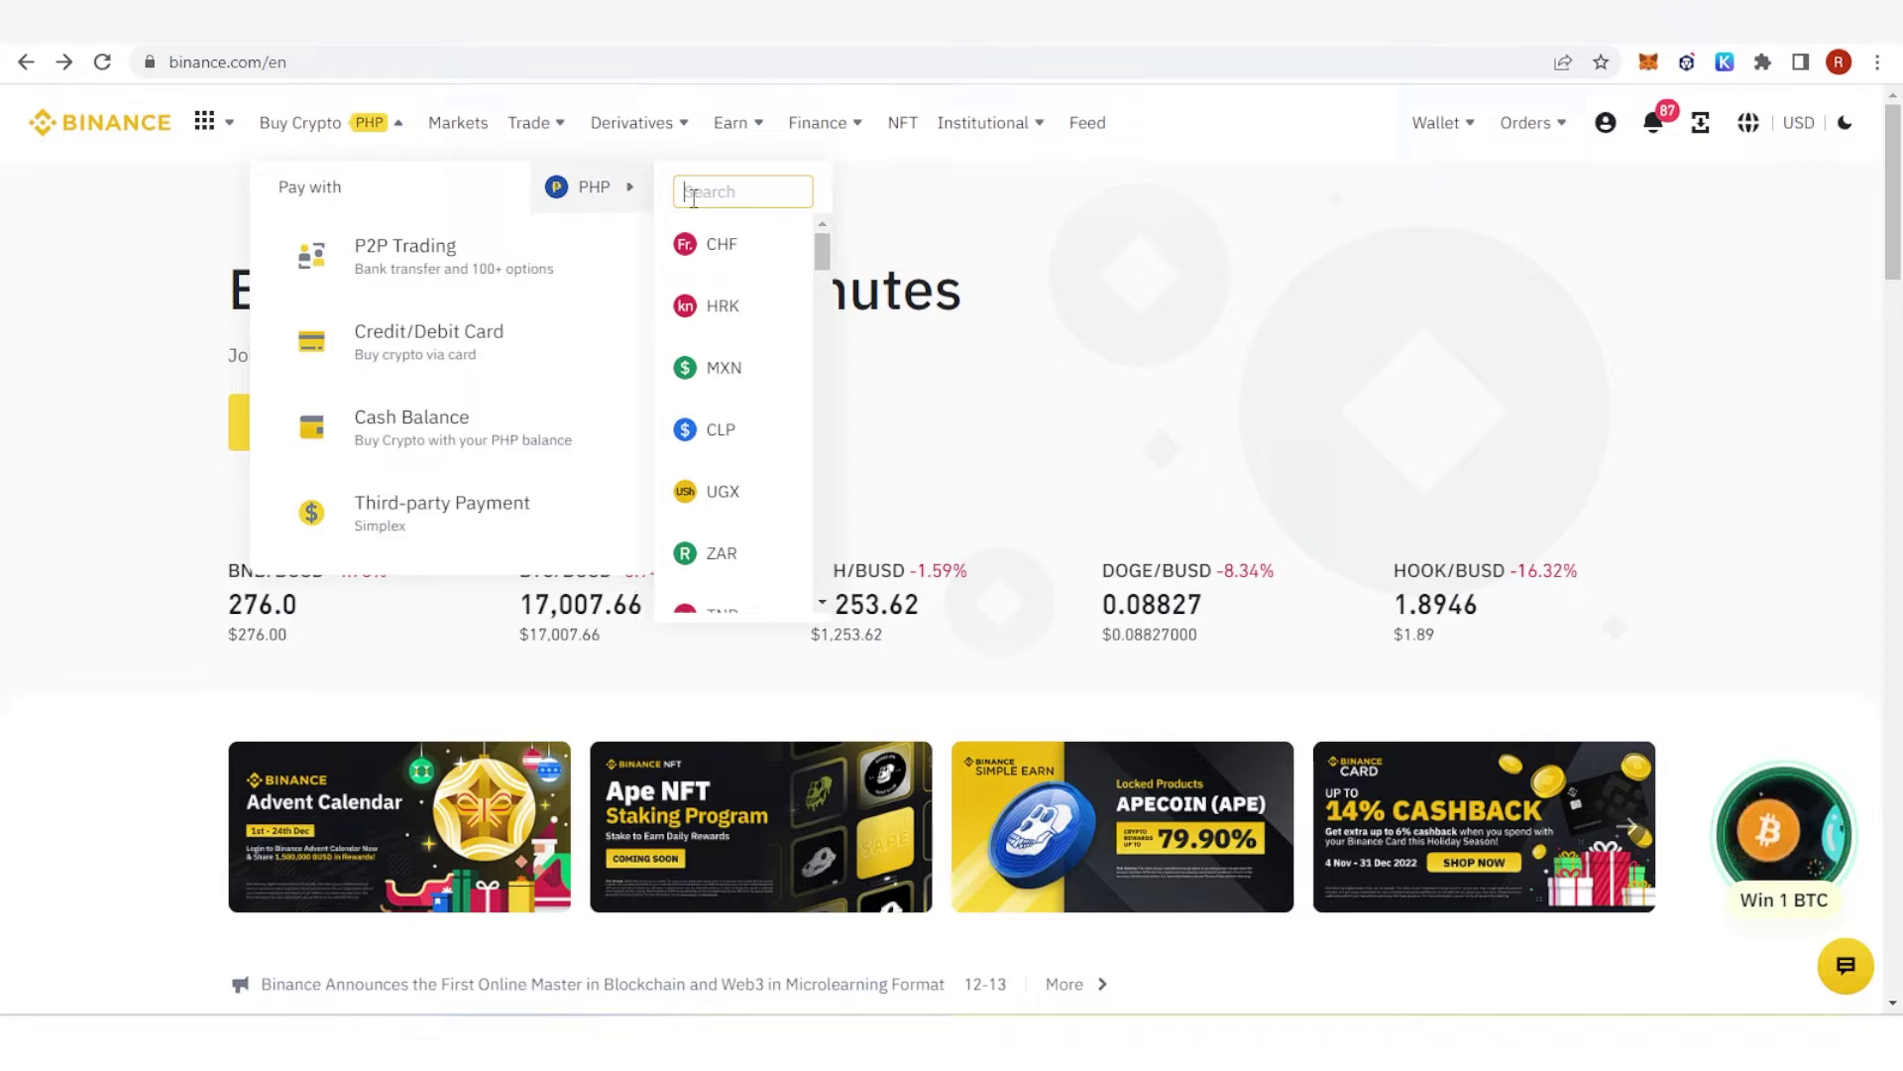
text(usd)
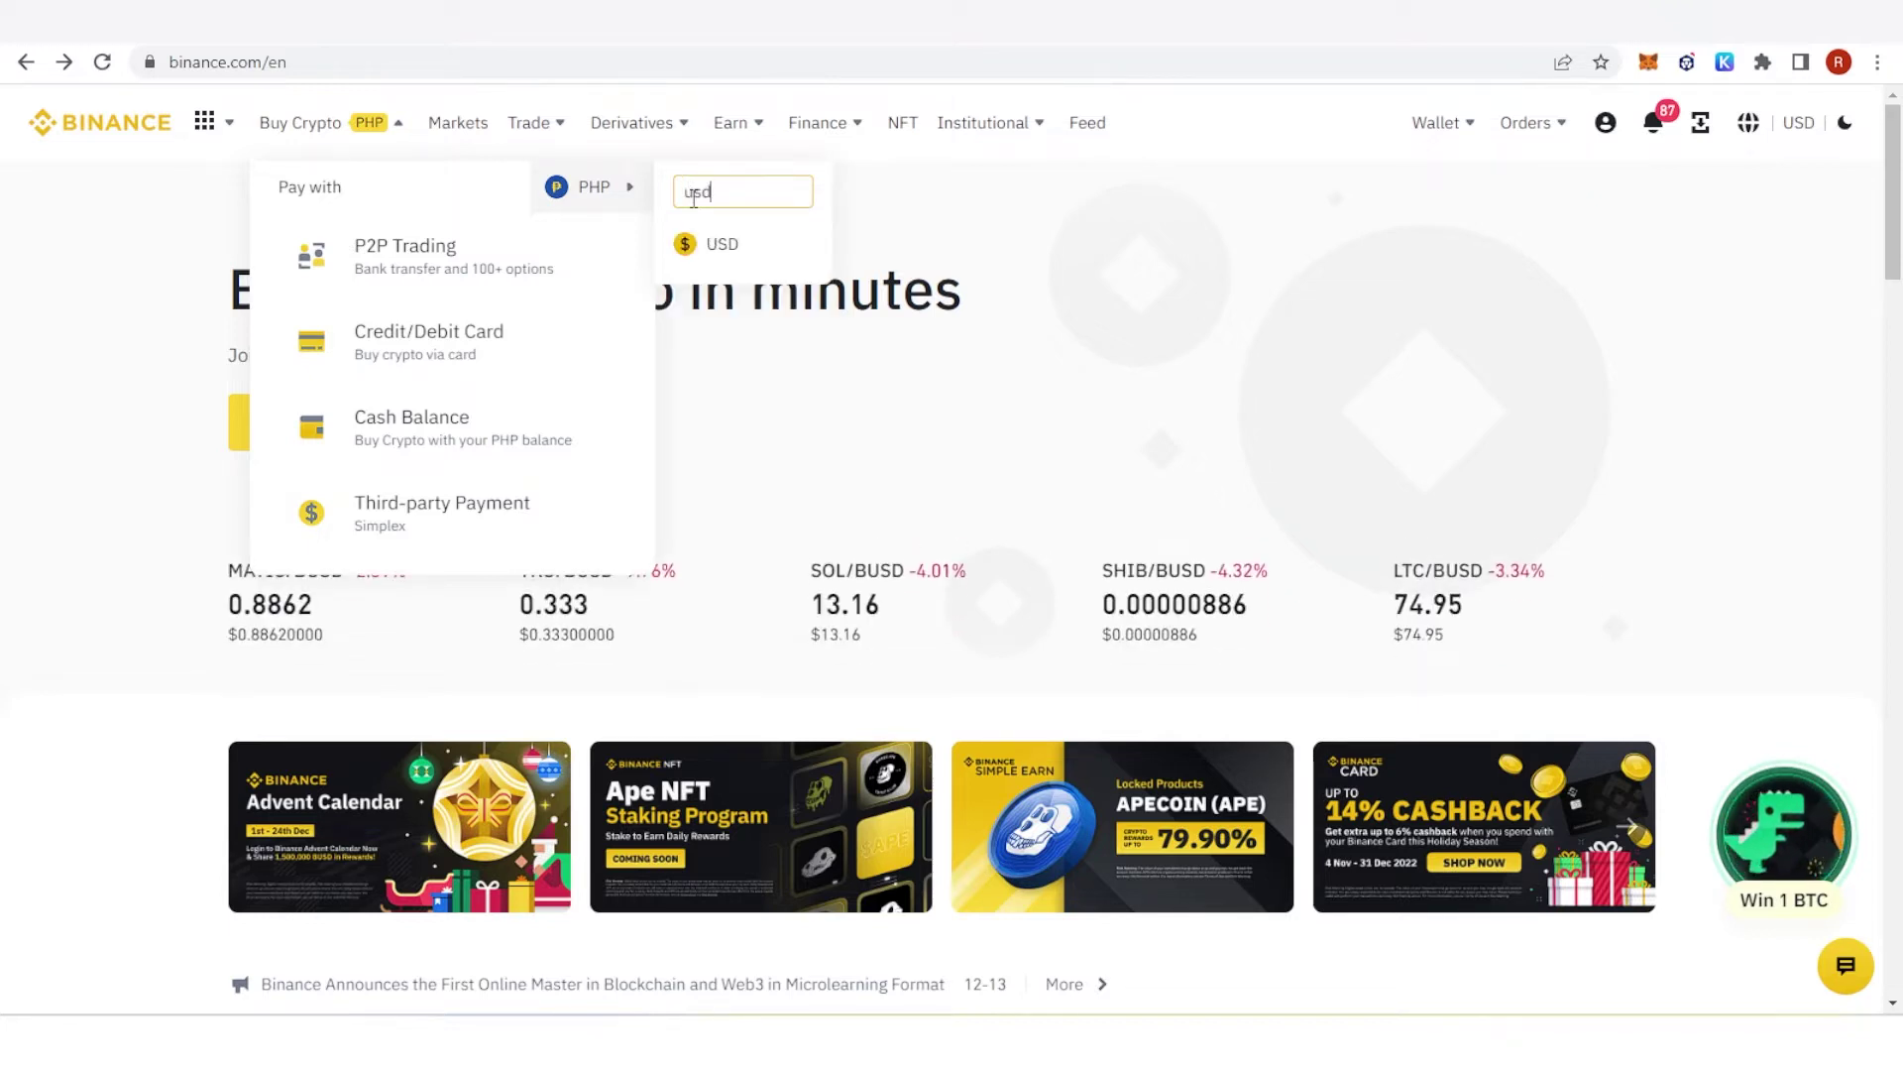
click(706, 244)
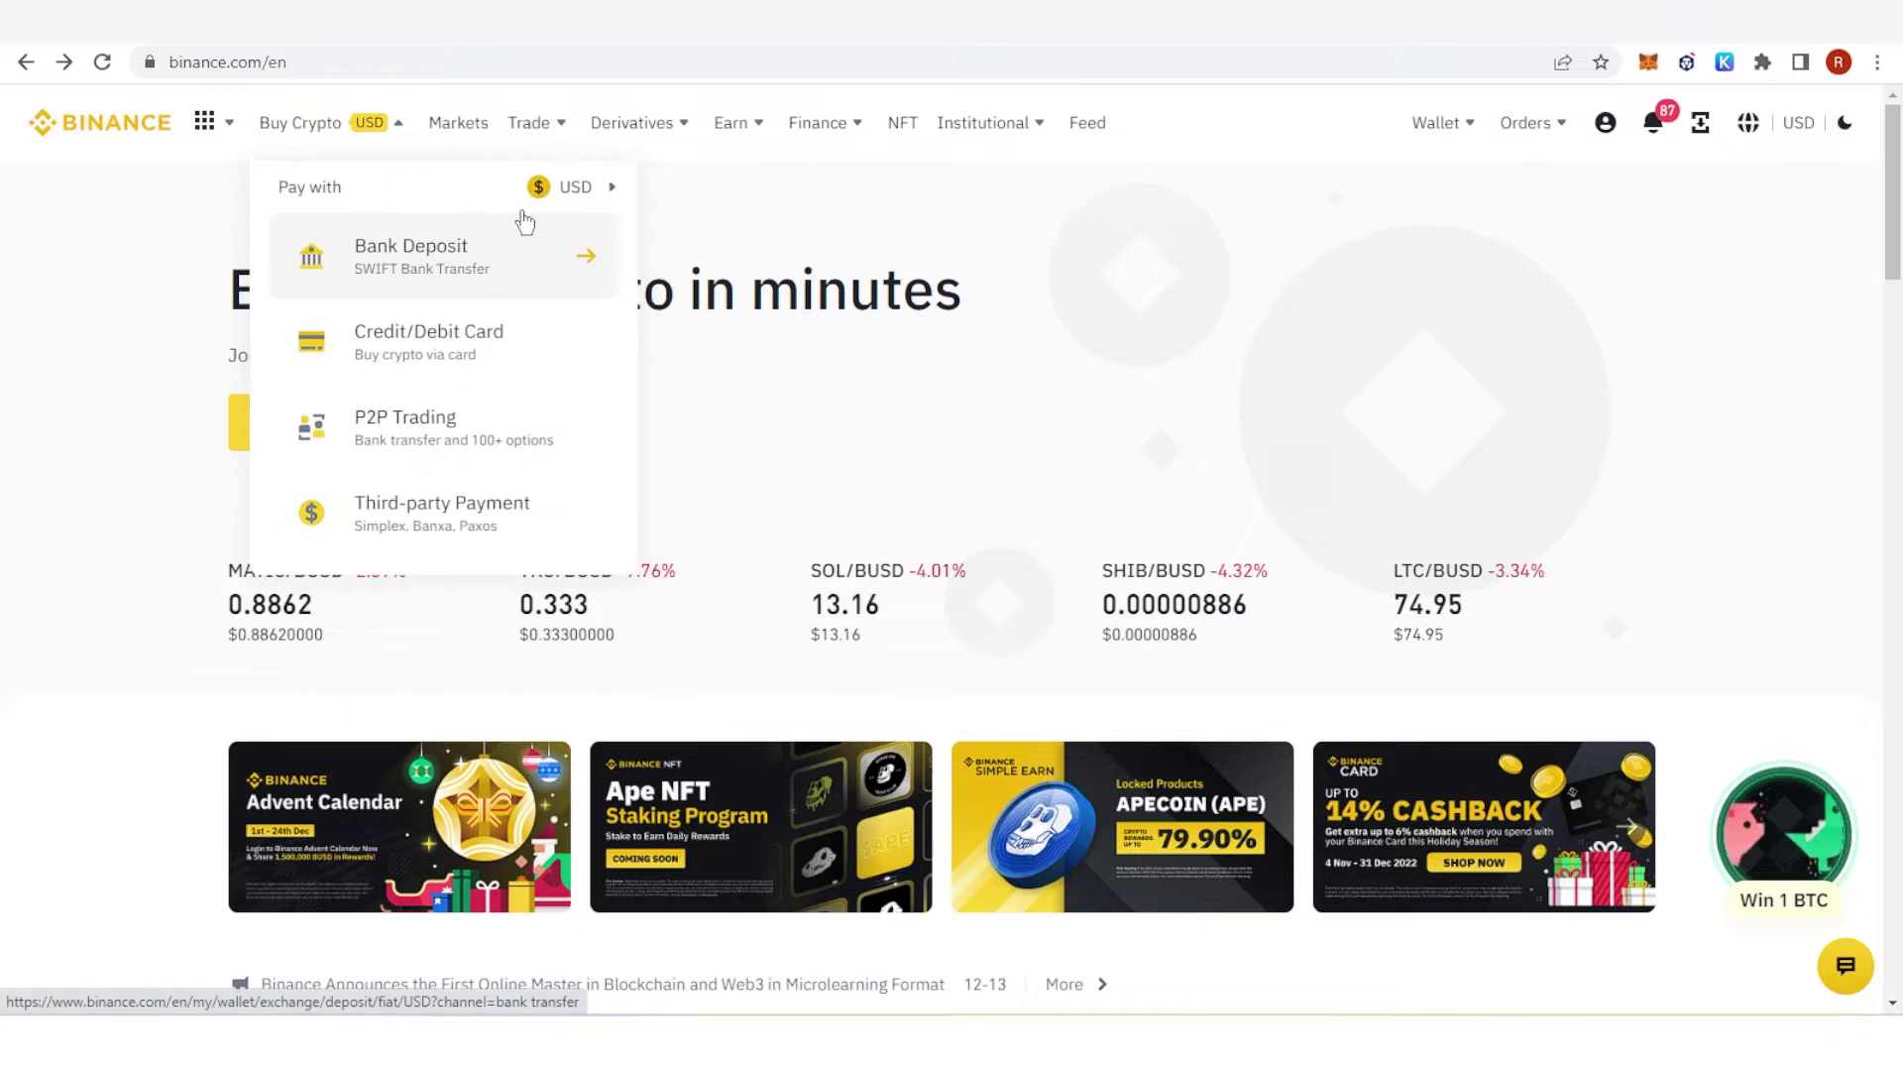
Step: Search 'ph' and set the pay-with currency back to PHP
click(595, 188)
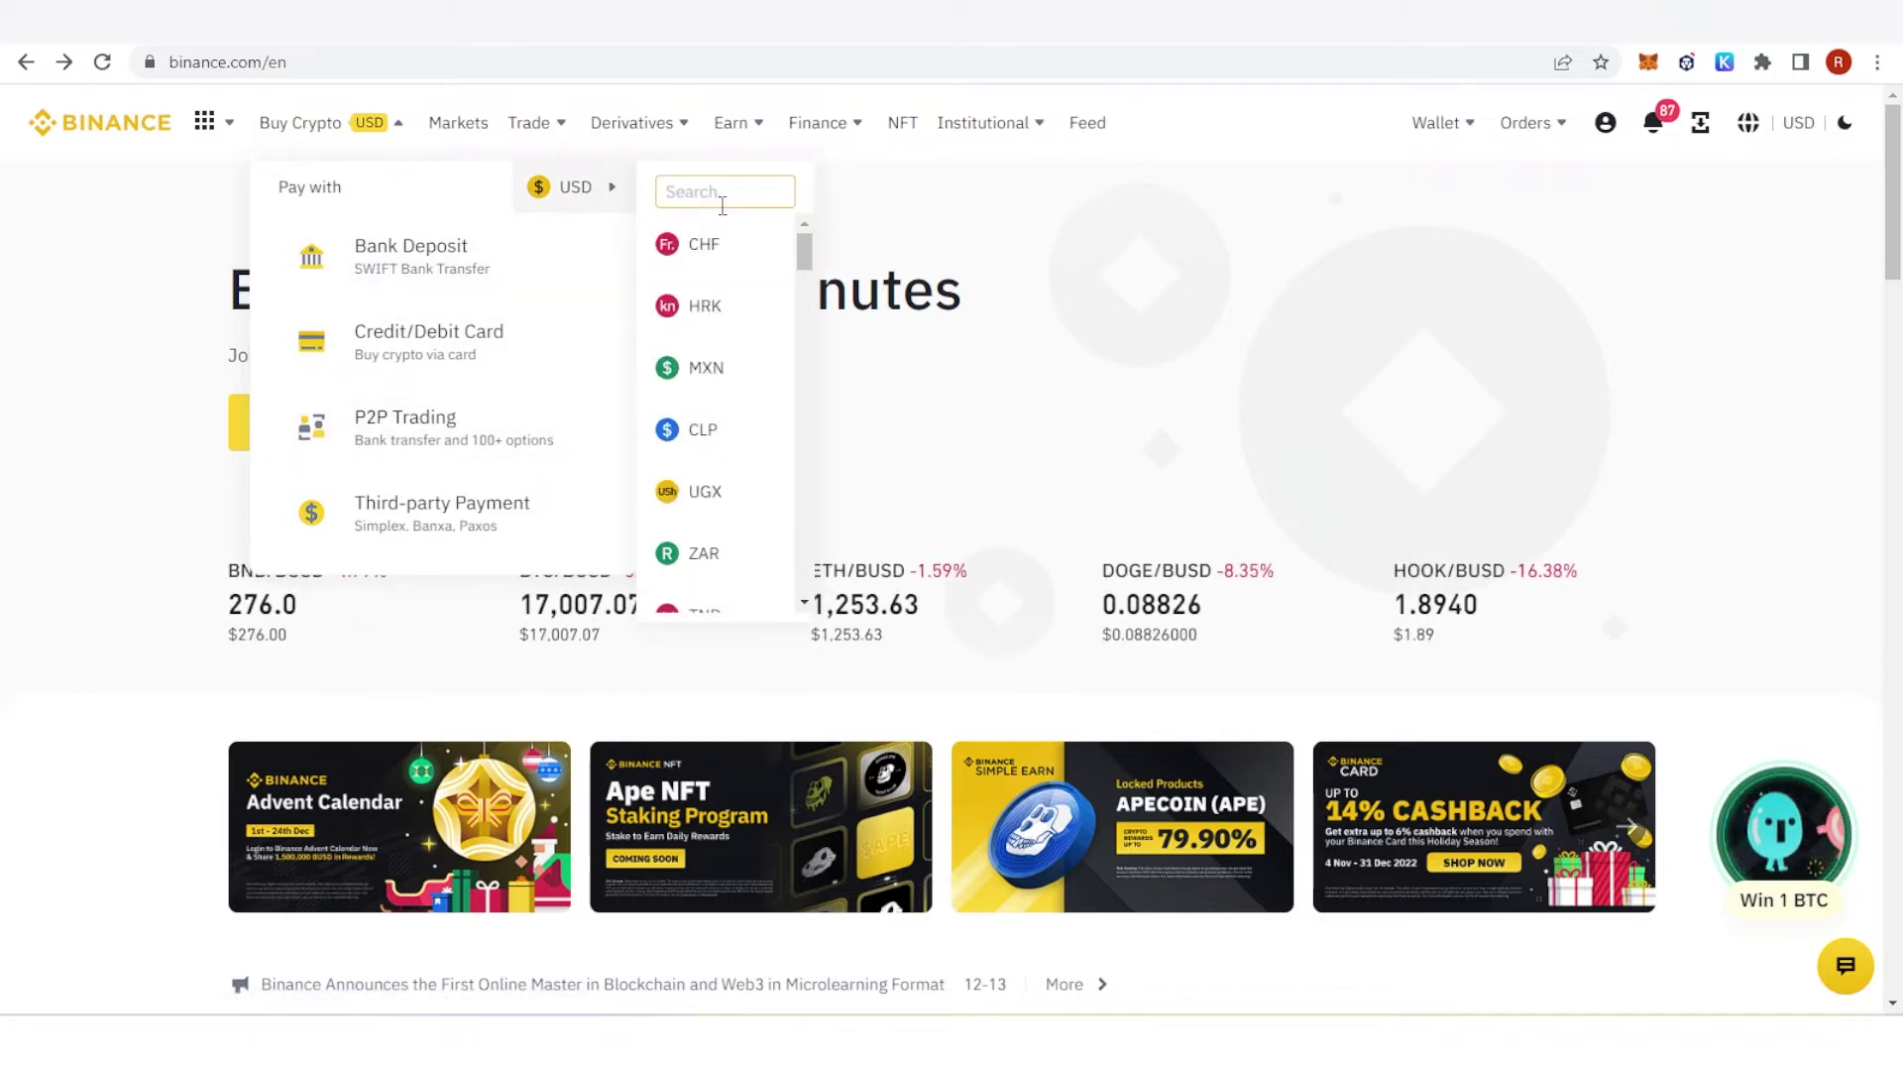
text(php)
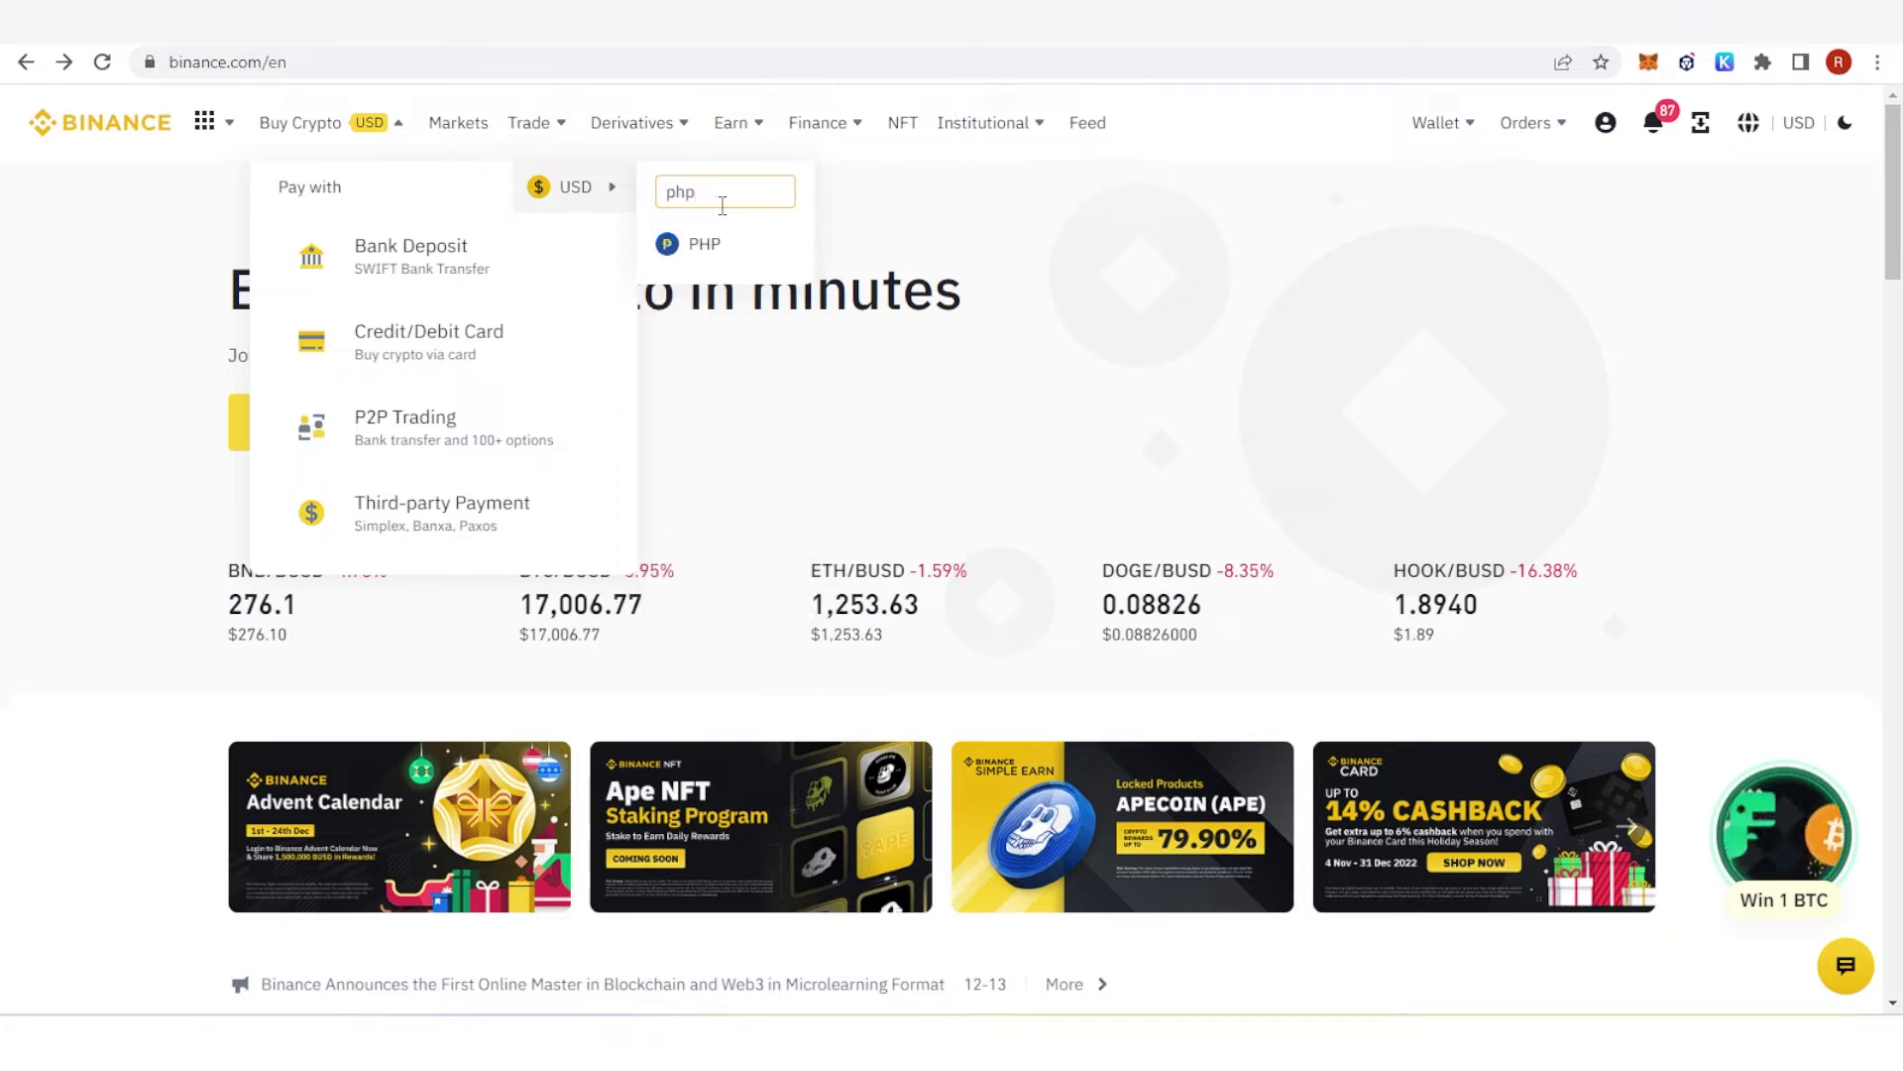
click(706, 244)
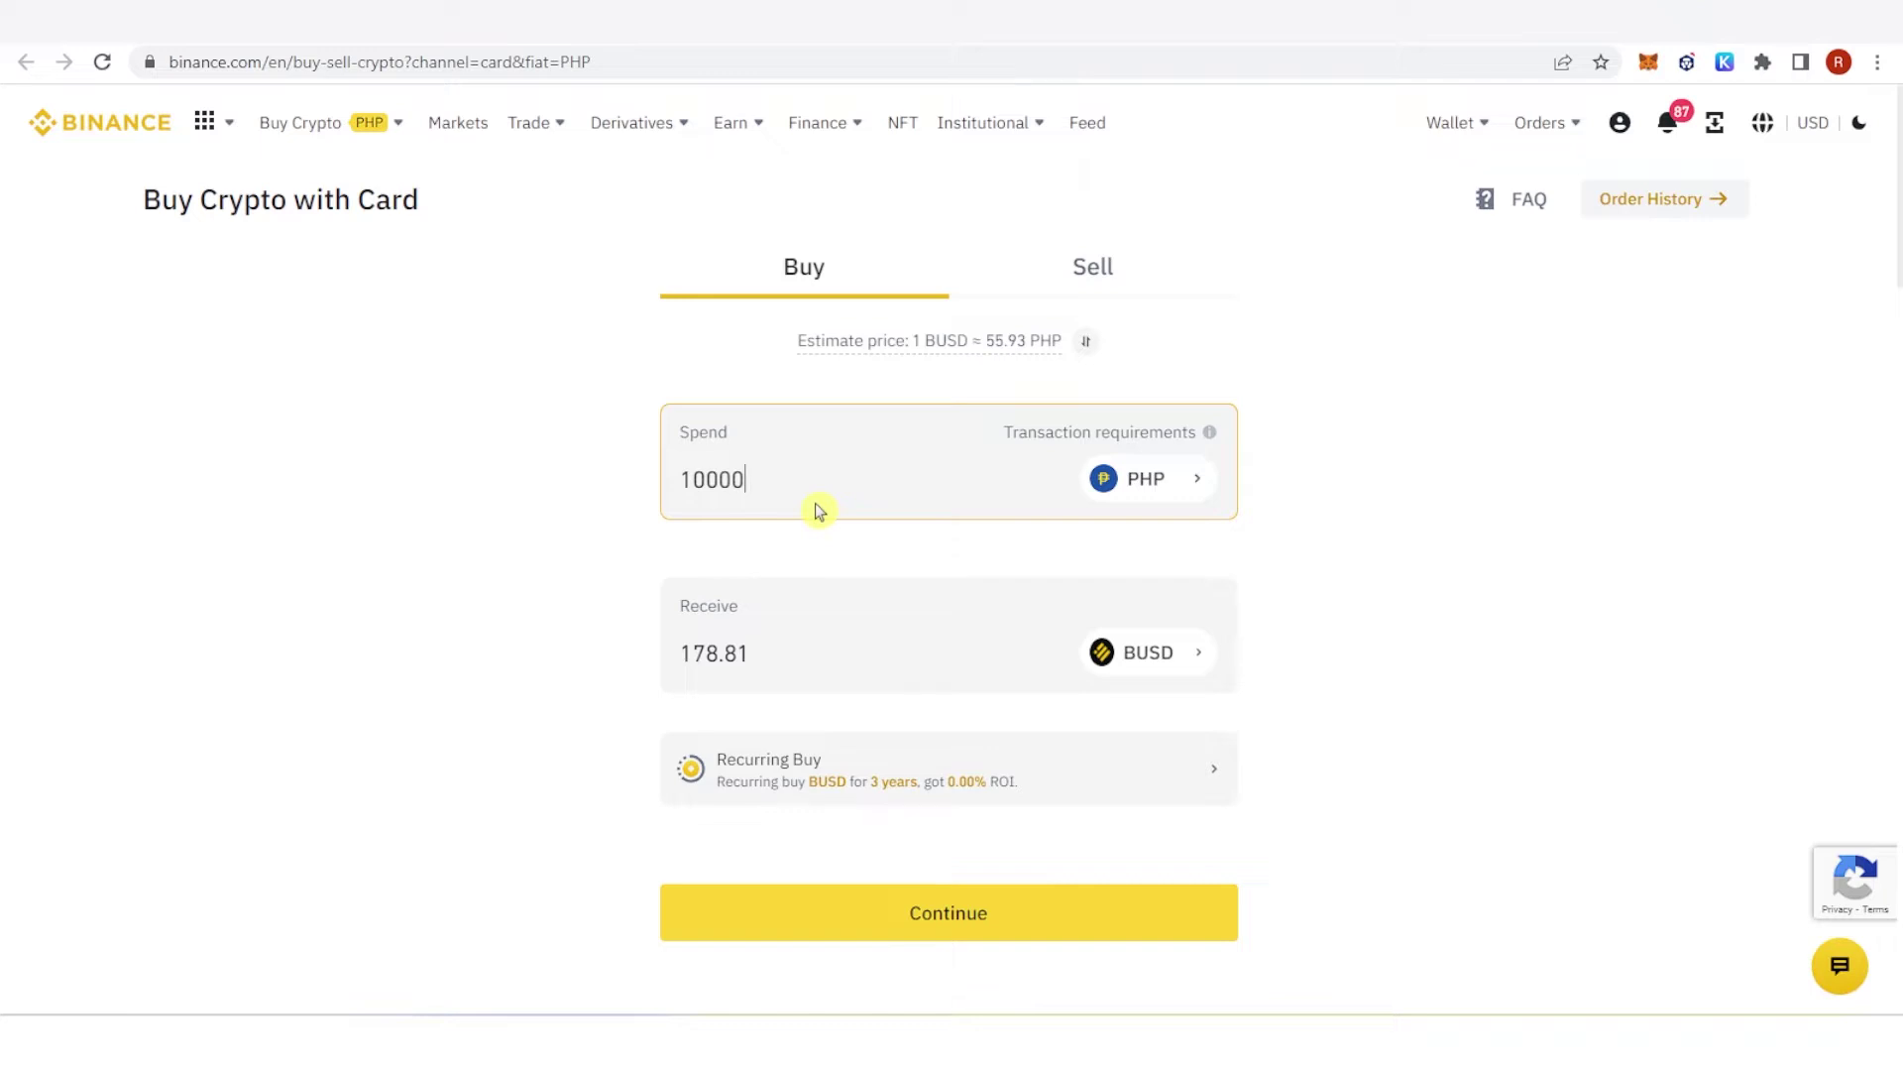
Step: Scroll the card purchase form to review the 10000 PHP spend and 178.81 BUSD estimate
scroll(607, 666, down, 1)
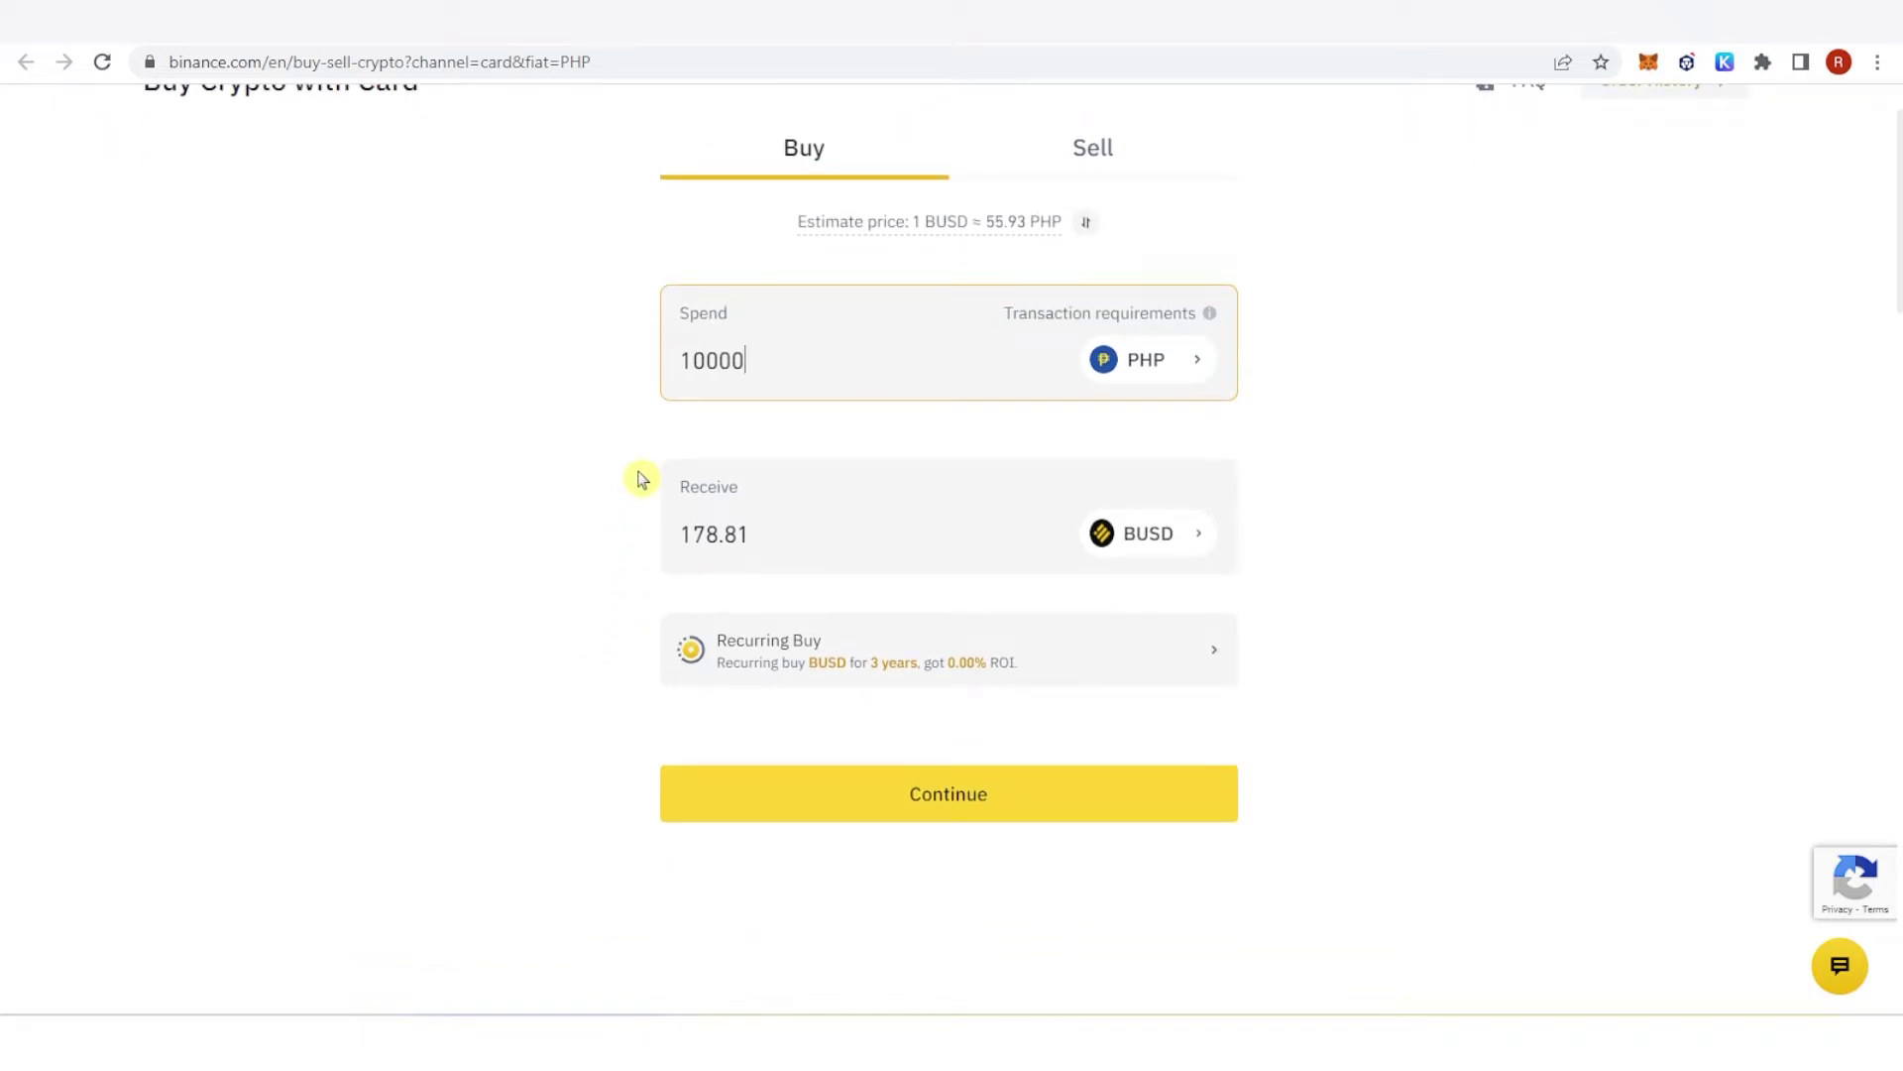
scroll(643, 480, up, 1)
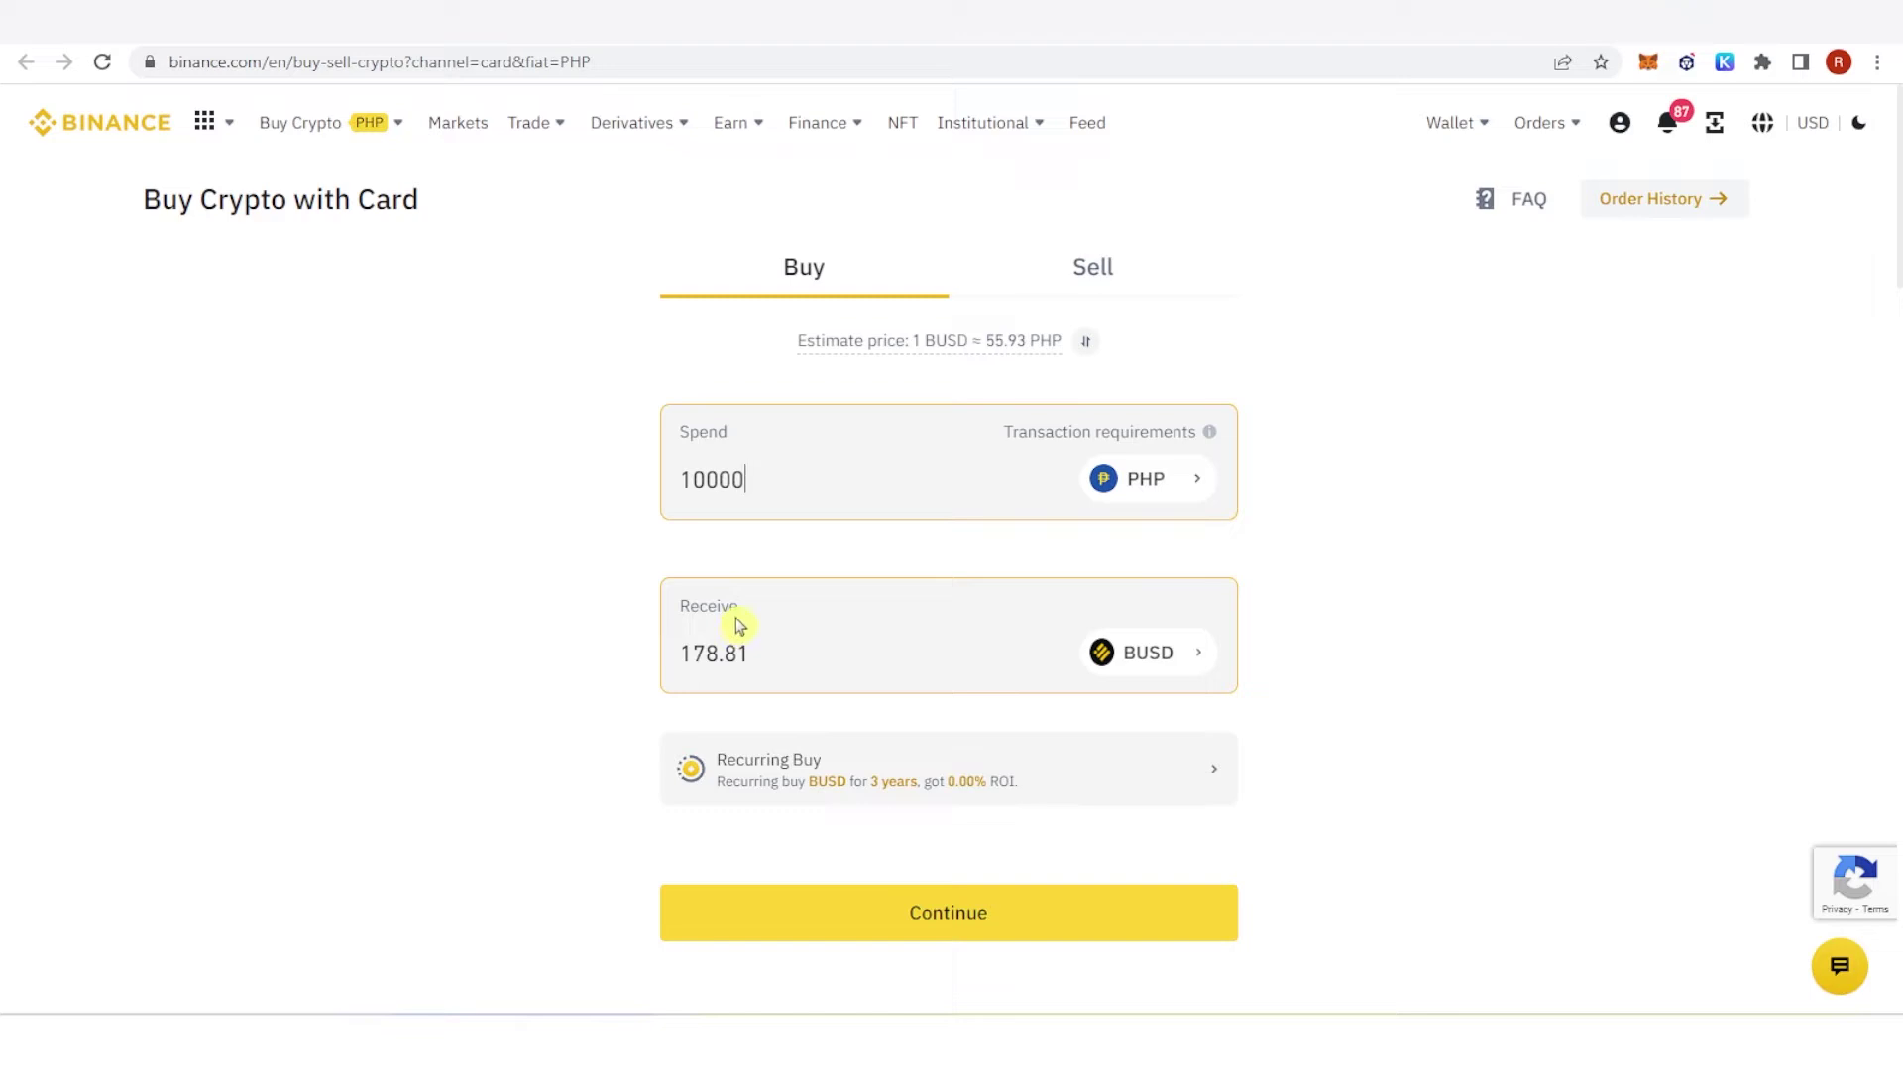
Step: Continue to the payment-method step and open the Add New Card form
click(948, 910)
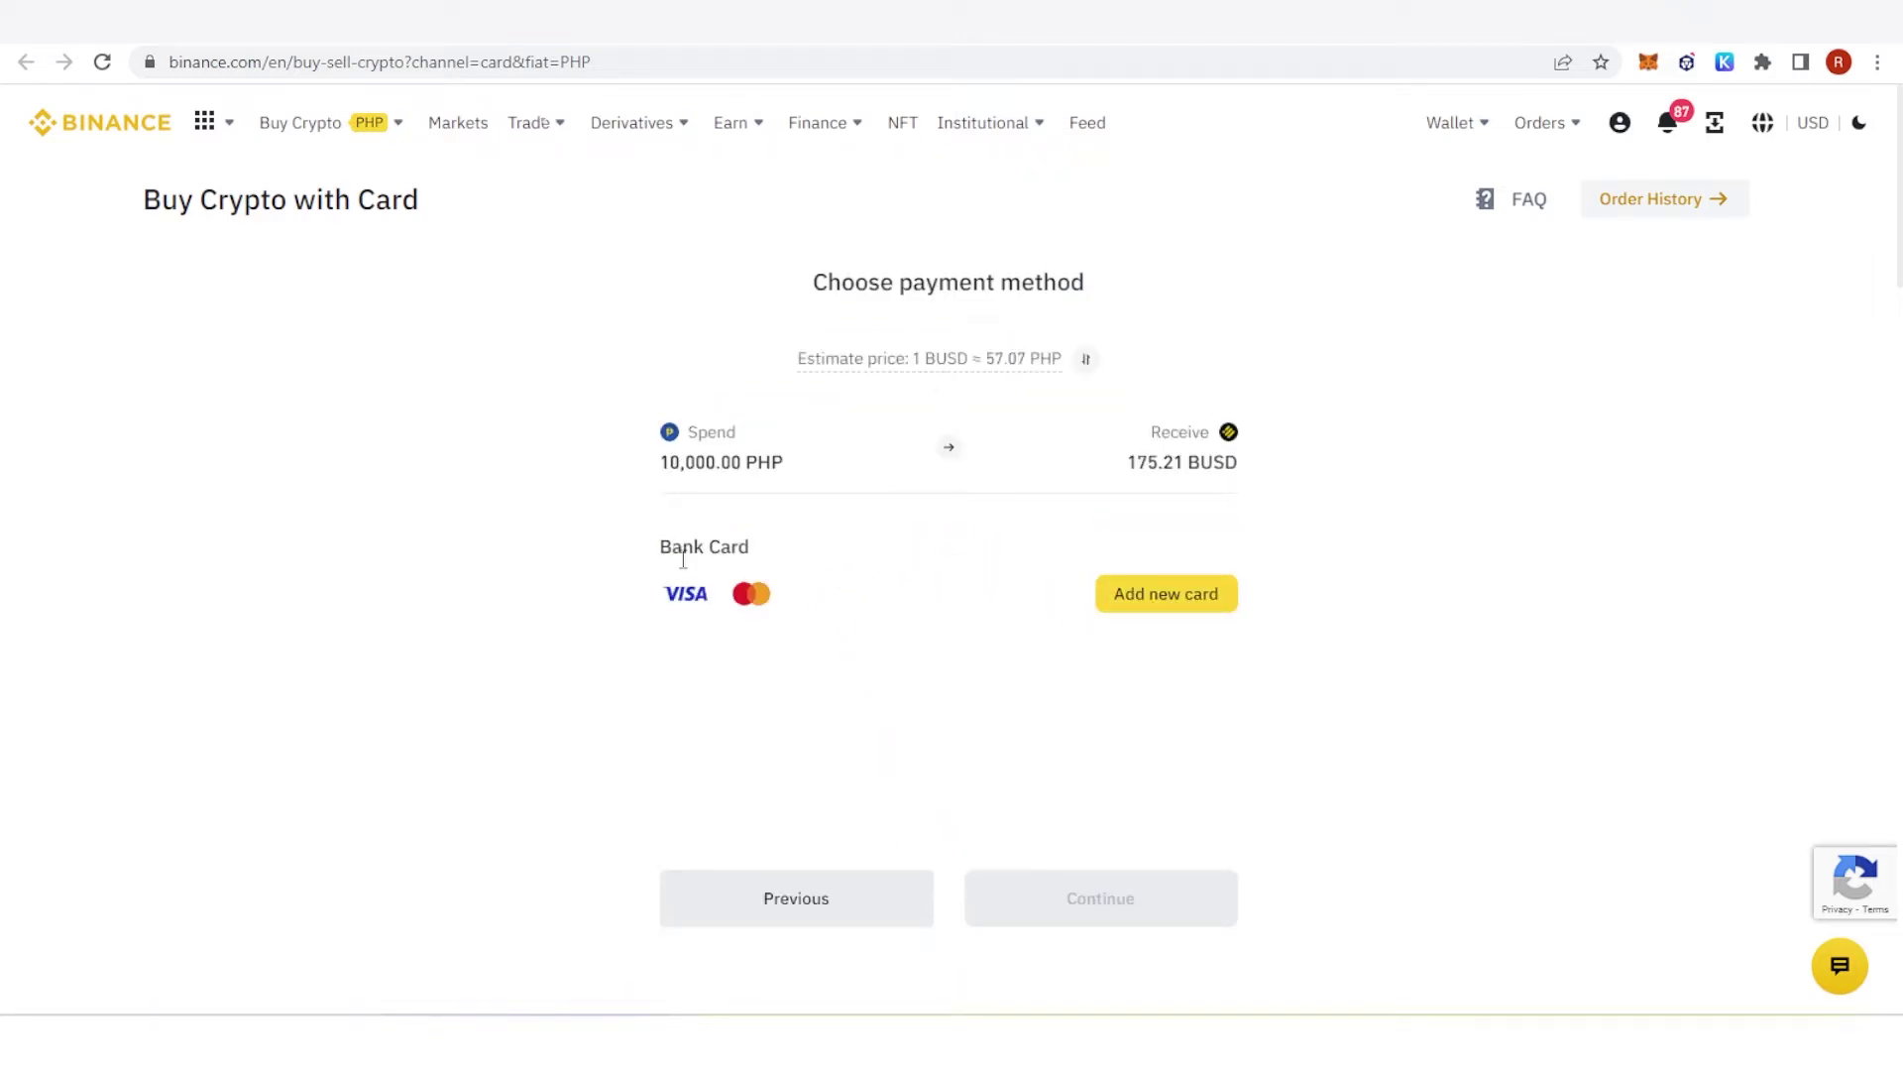
click(1142, 595)
click(773, 640)
Step: Inspect the card number, expiry and security code fields, then close both dialogs without saving
click(798, 476)
click(764, 611)
click(1058, 623)
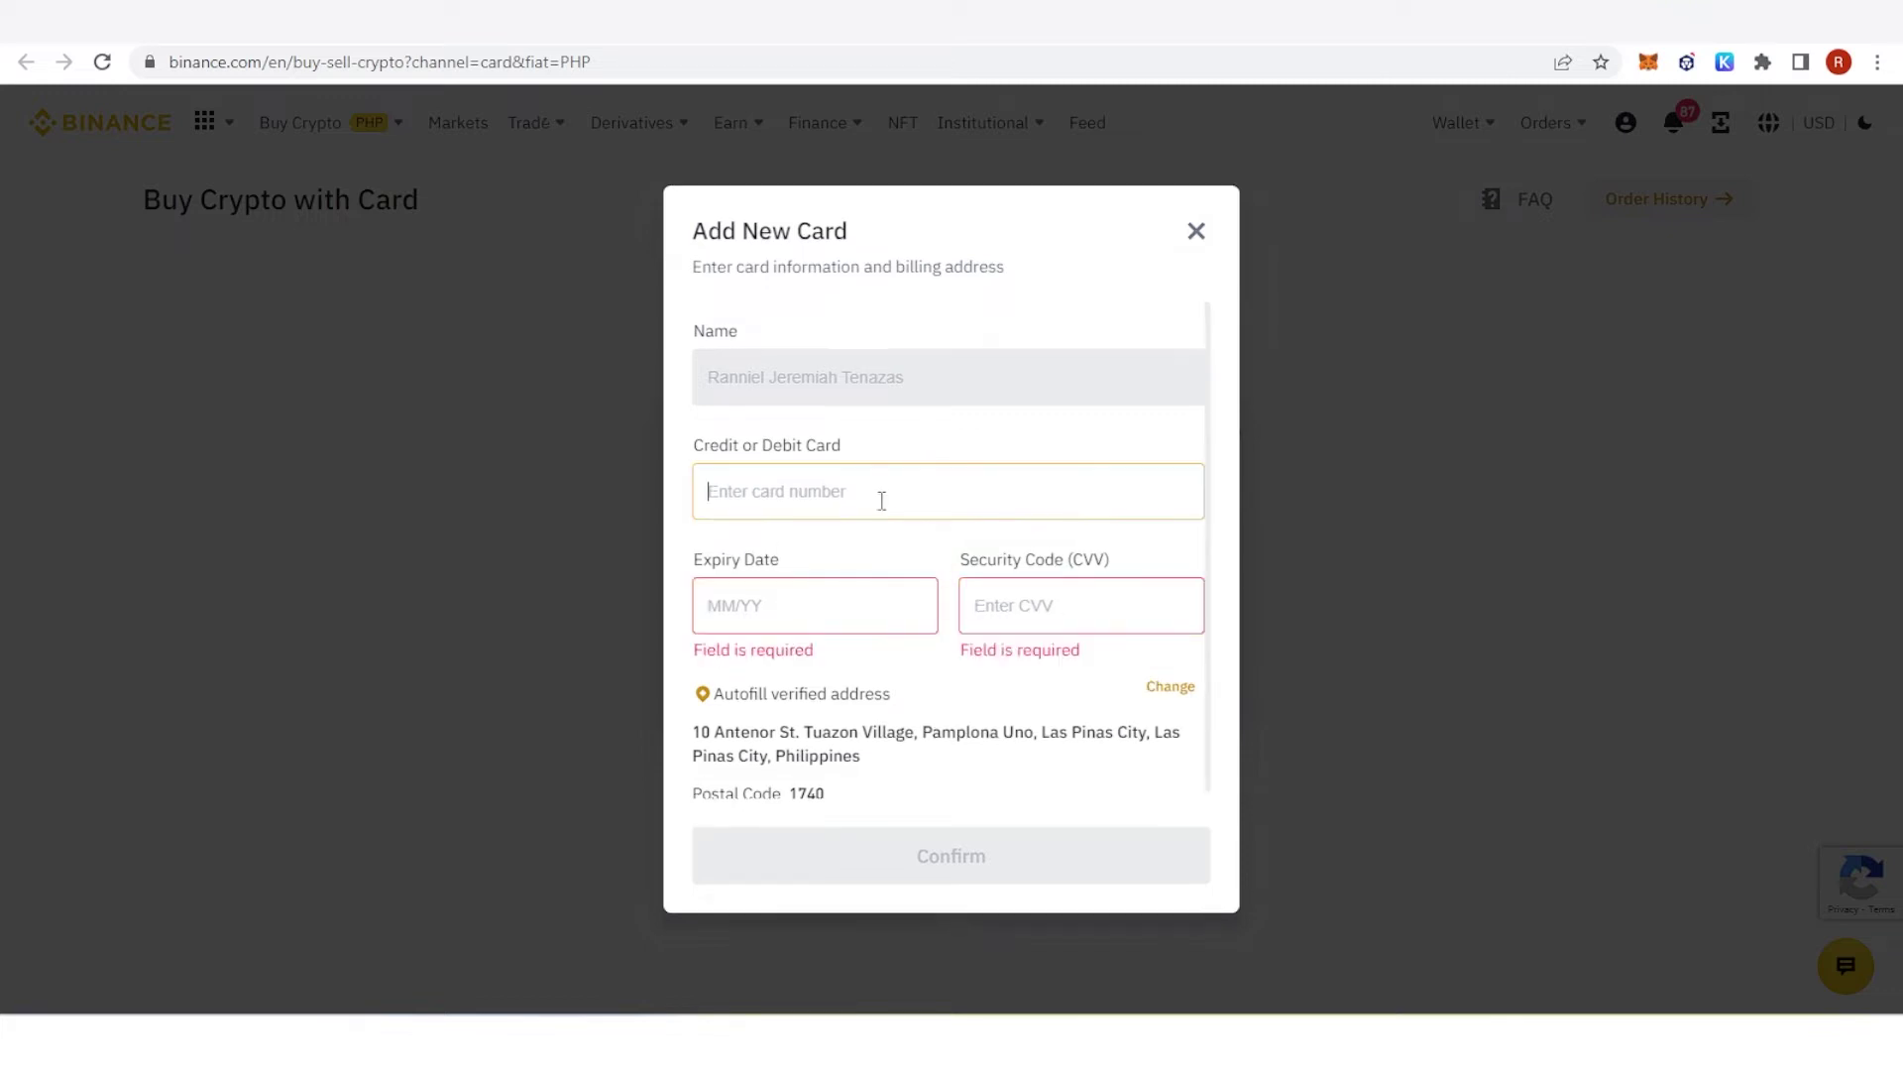
click(1197, 231)
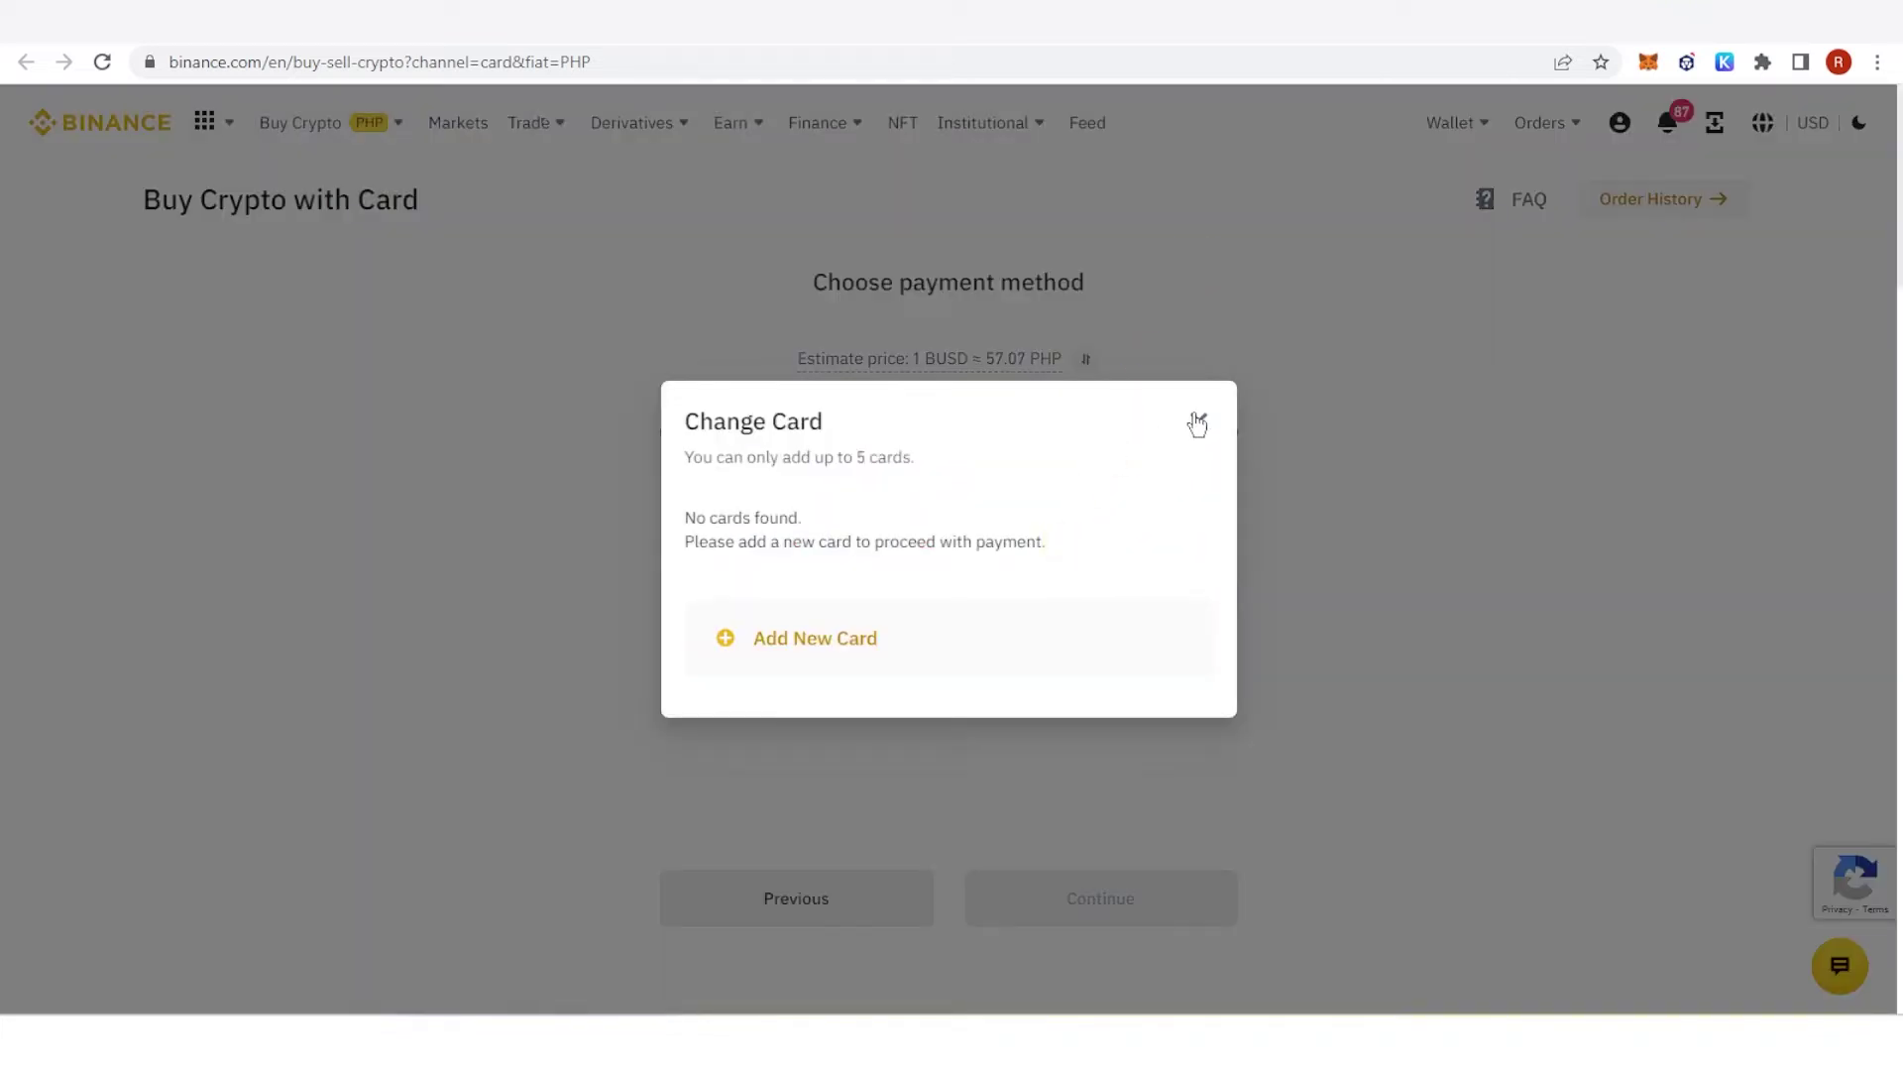
click(1197, 423)
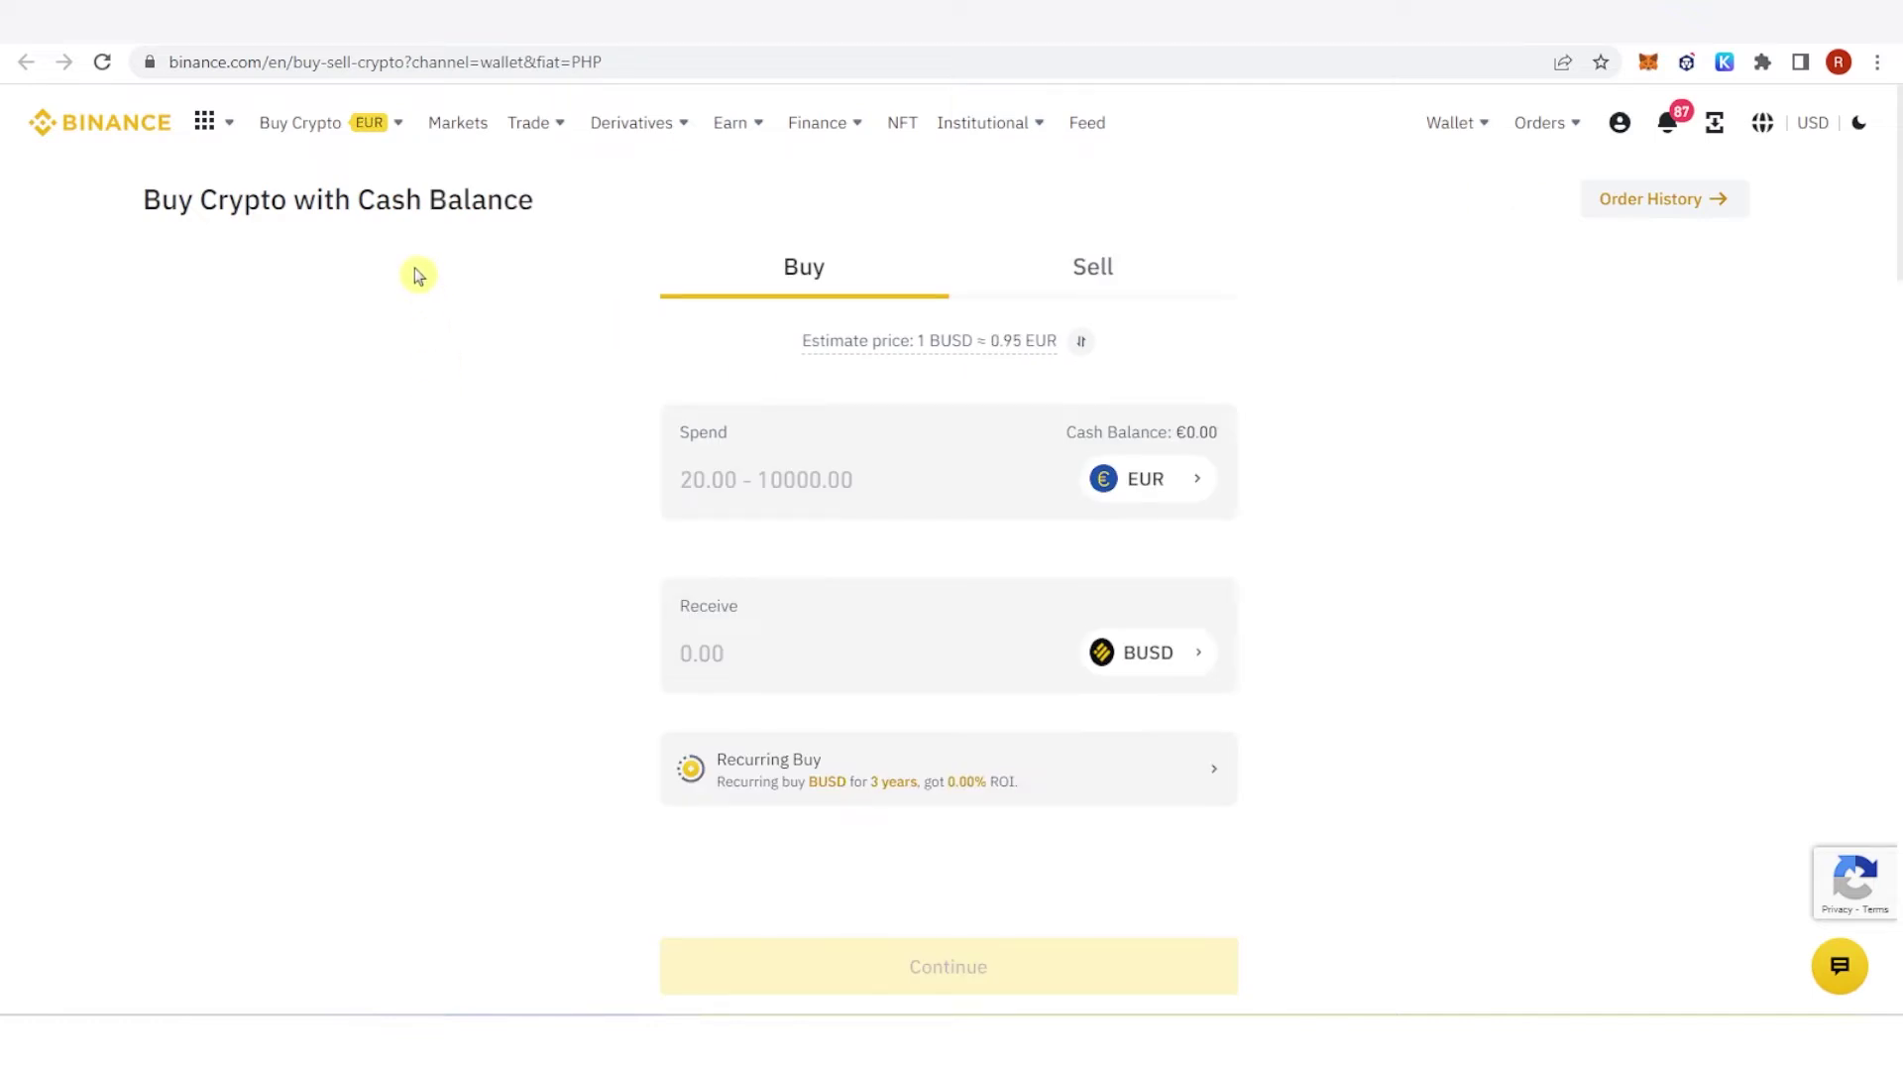
Step: Browse the Cash Balance spend currency list, then close it without changing from EUR
click(764, 455)
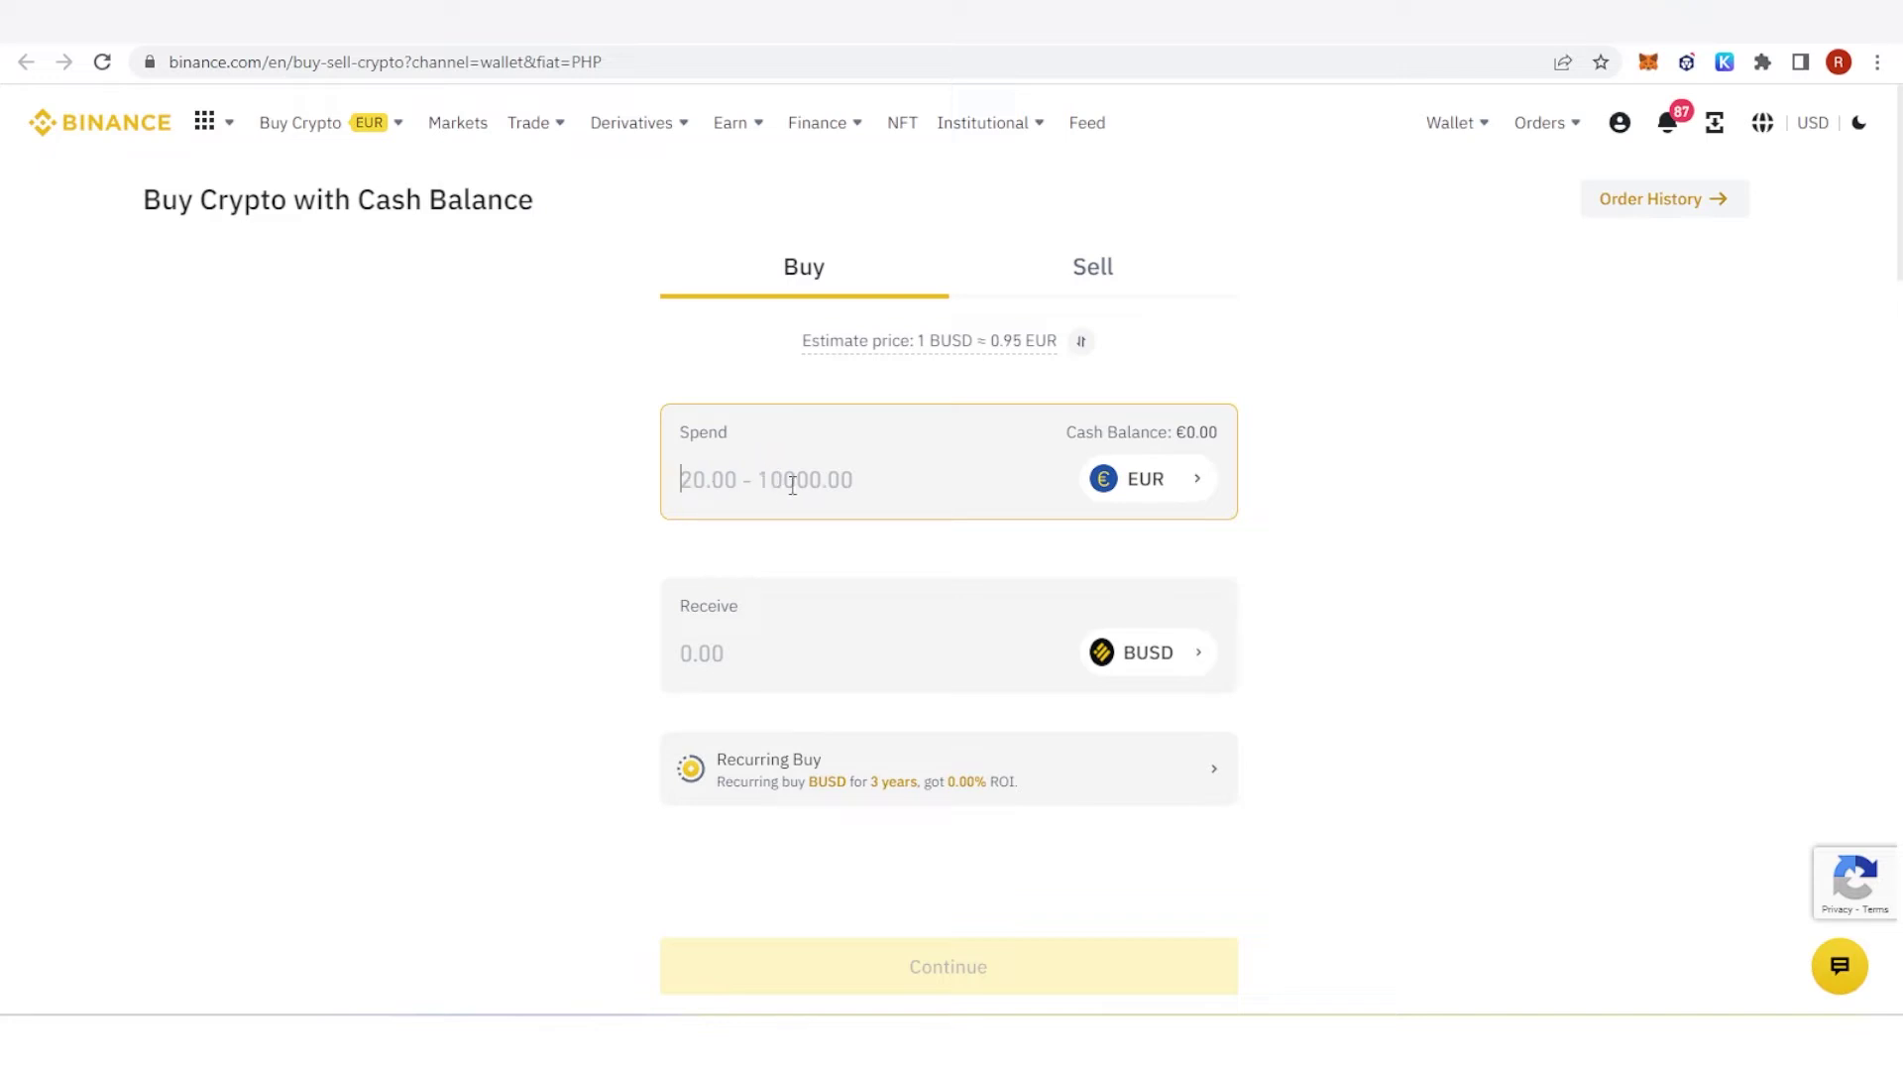
click(1097, 483)
scroll(961, 456, down, 5)
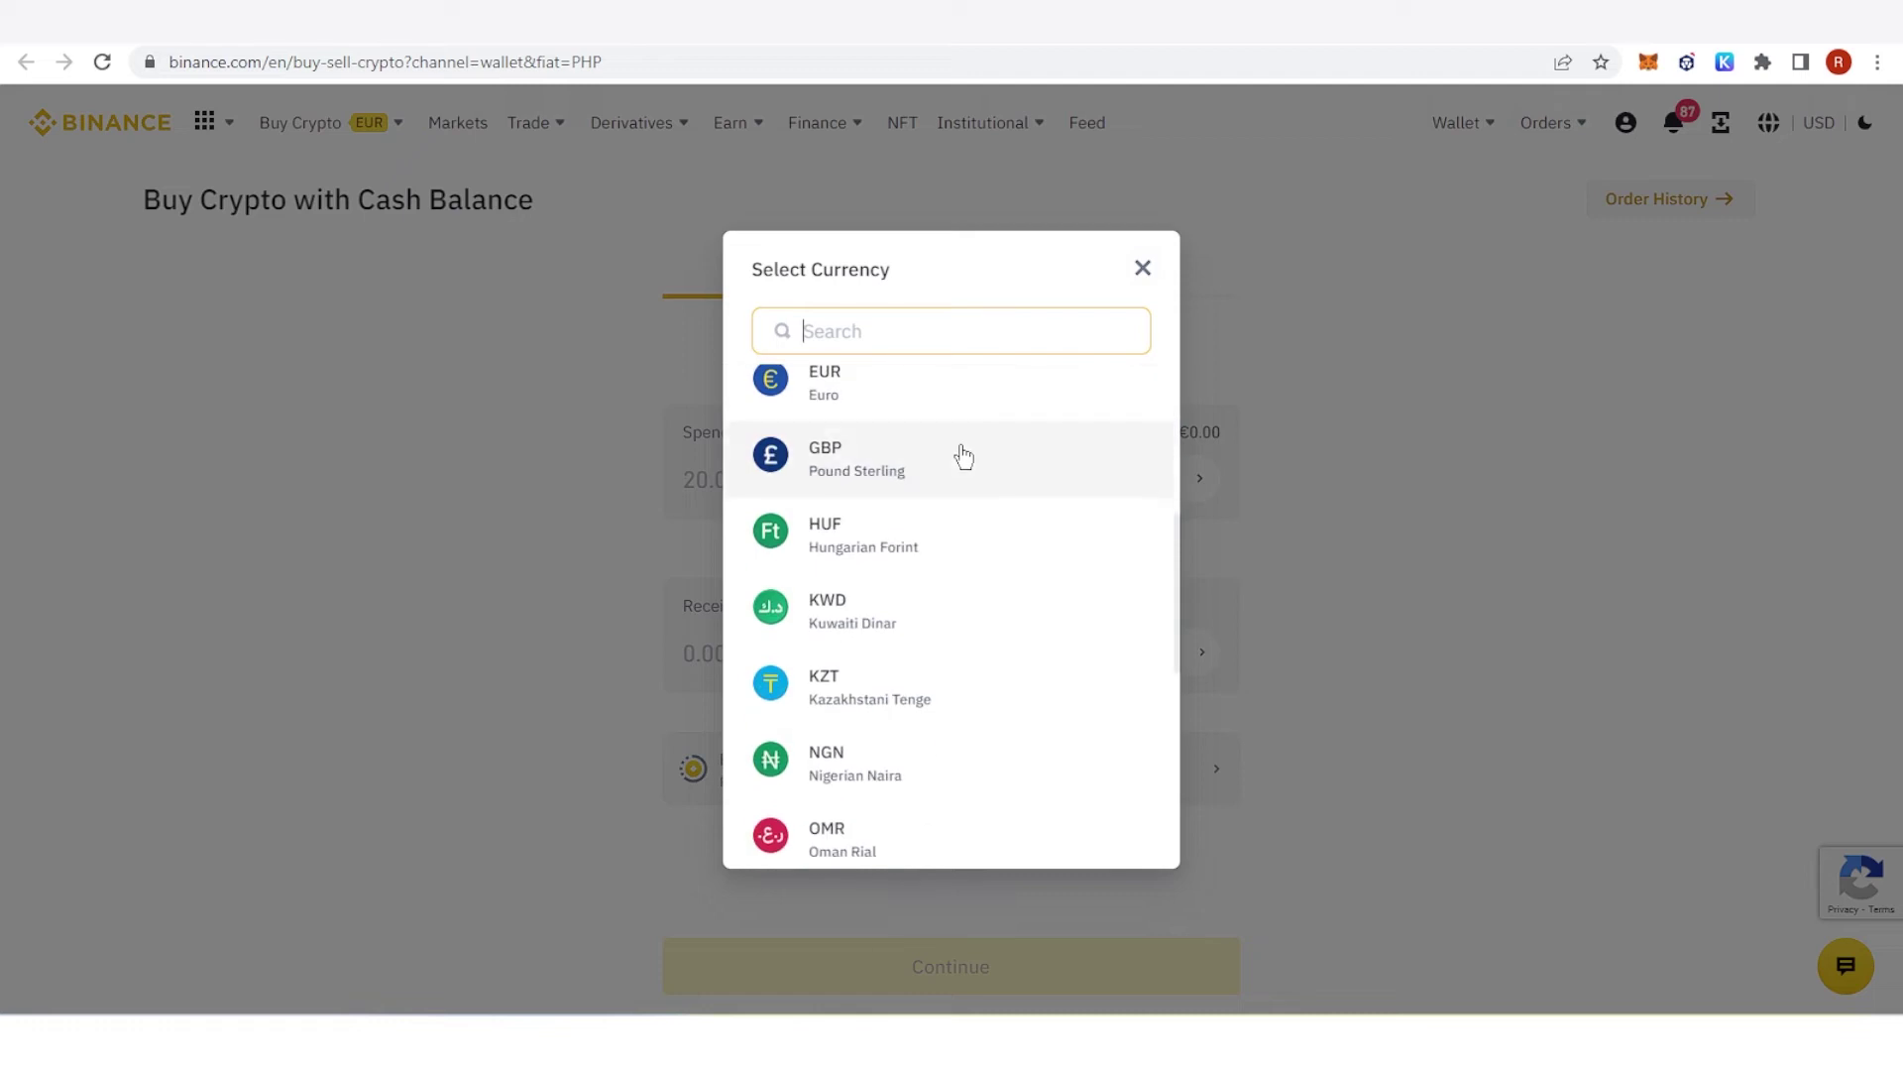
scroll(962, 456, down, 5)
scroll(963, 456, up, 10)
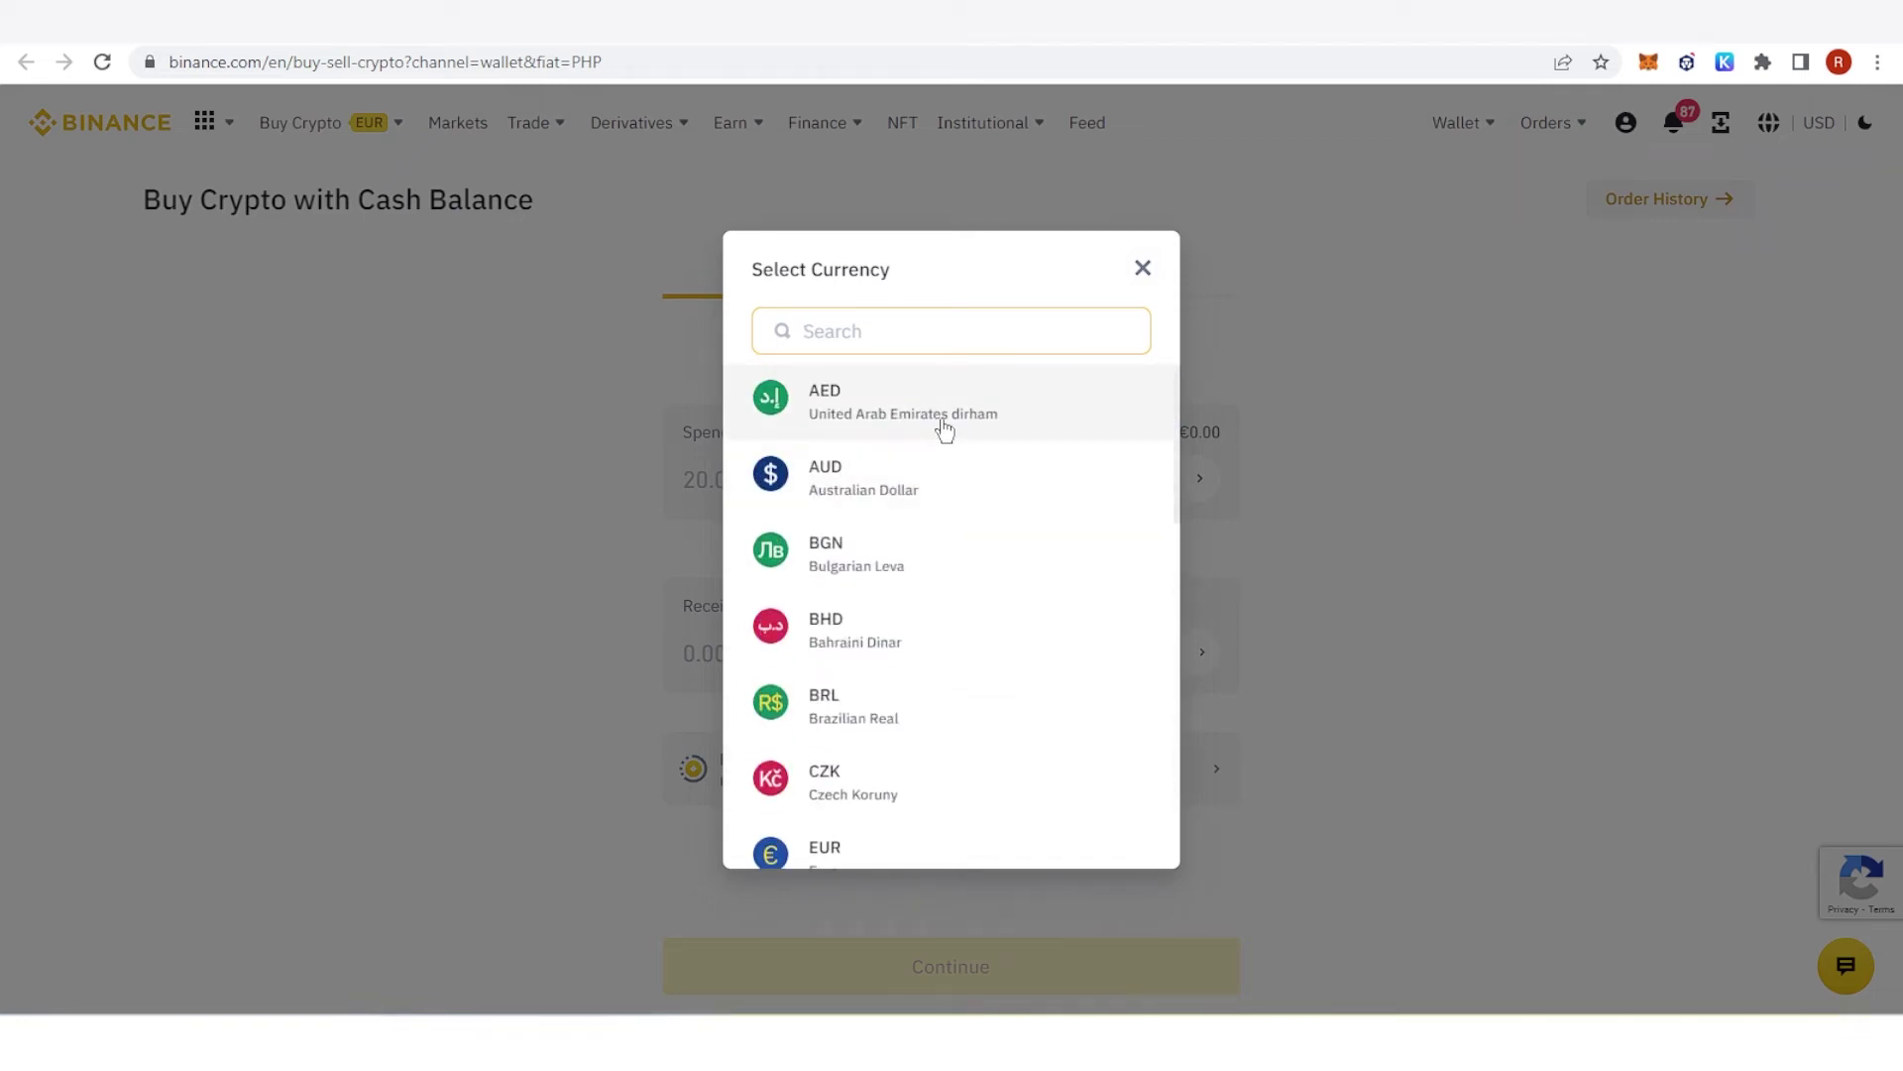
scroll(948, 430, down, 10)
click(1145, 276)
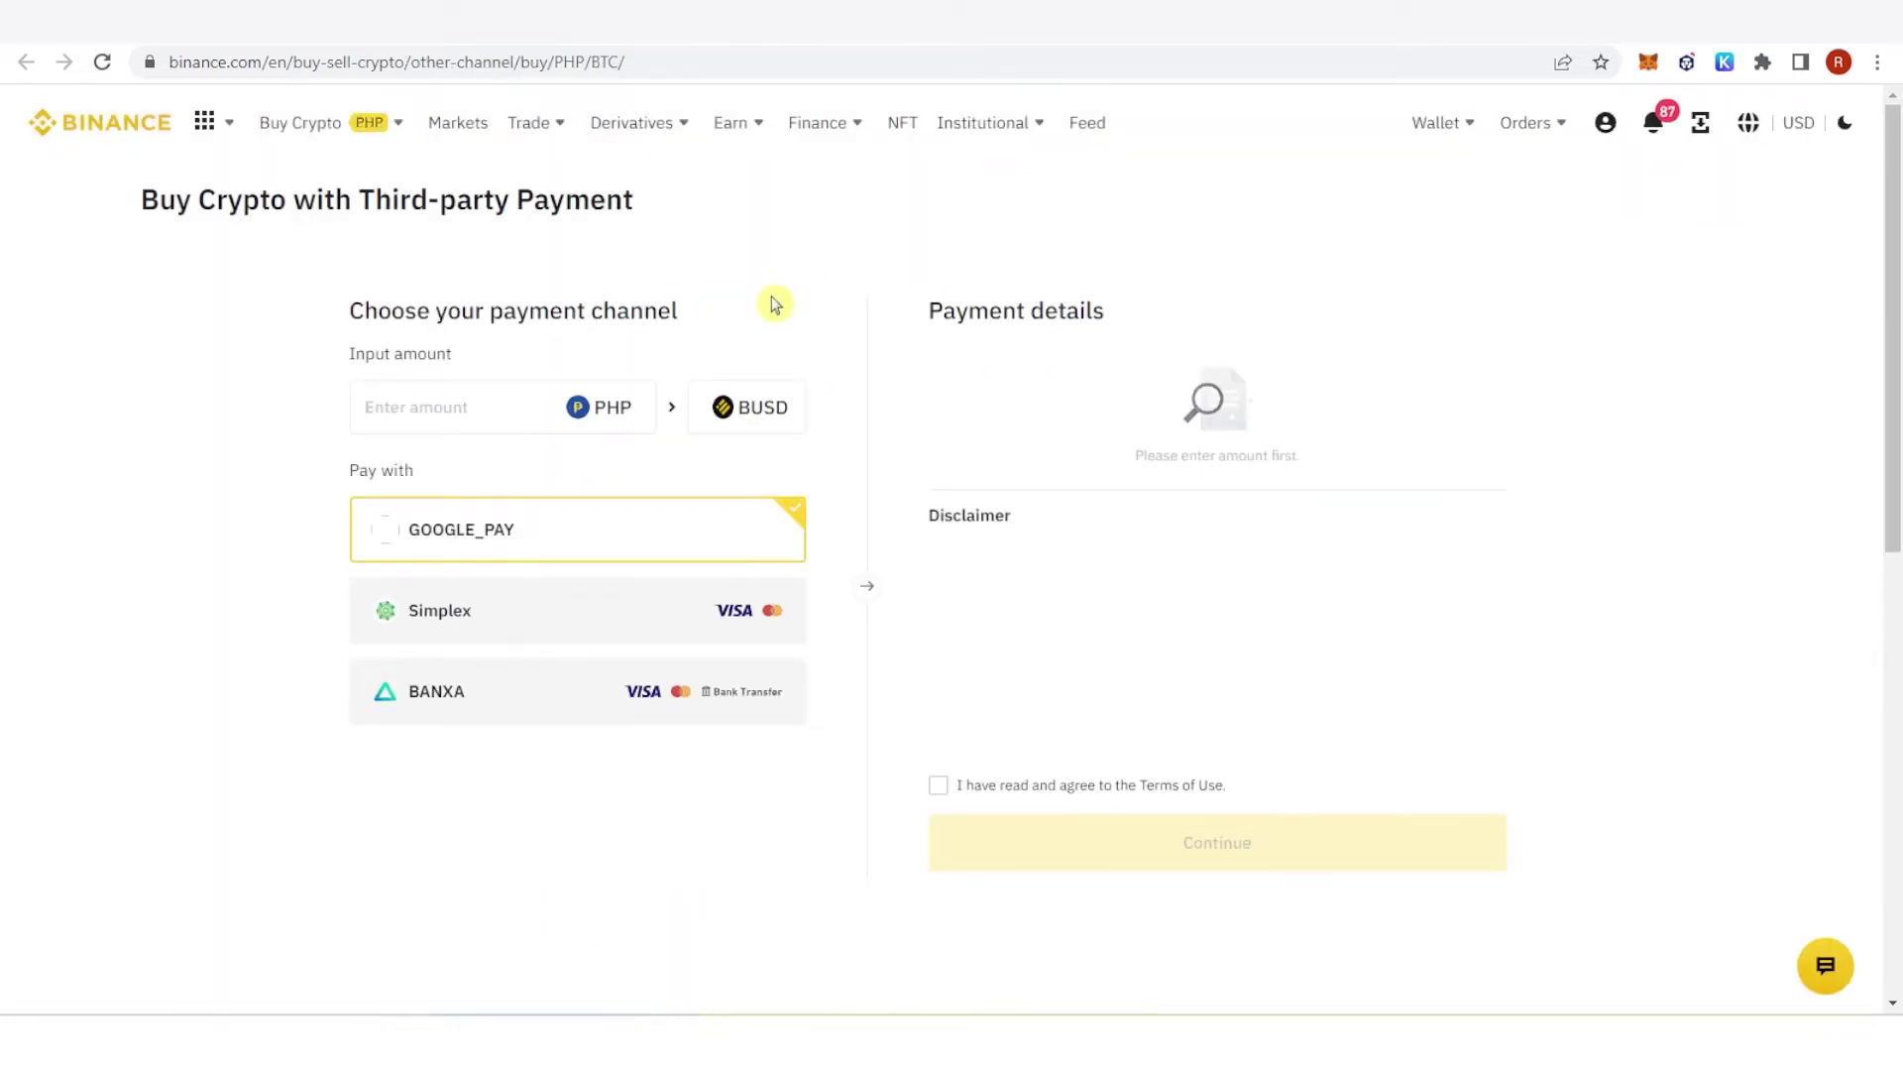
Step: Look over the third-party payment channels, then return to the Binance homepage
click(459, 412)
click(258, 516)
click(443, 387)
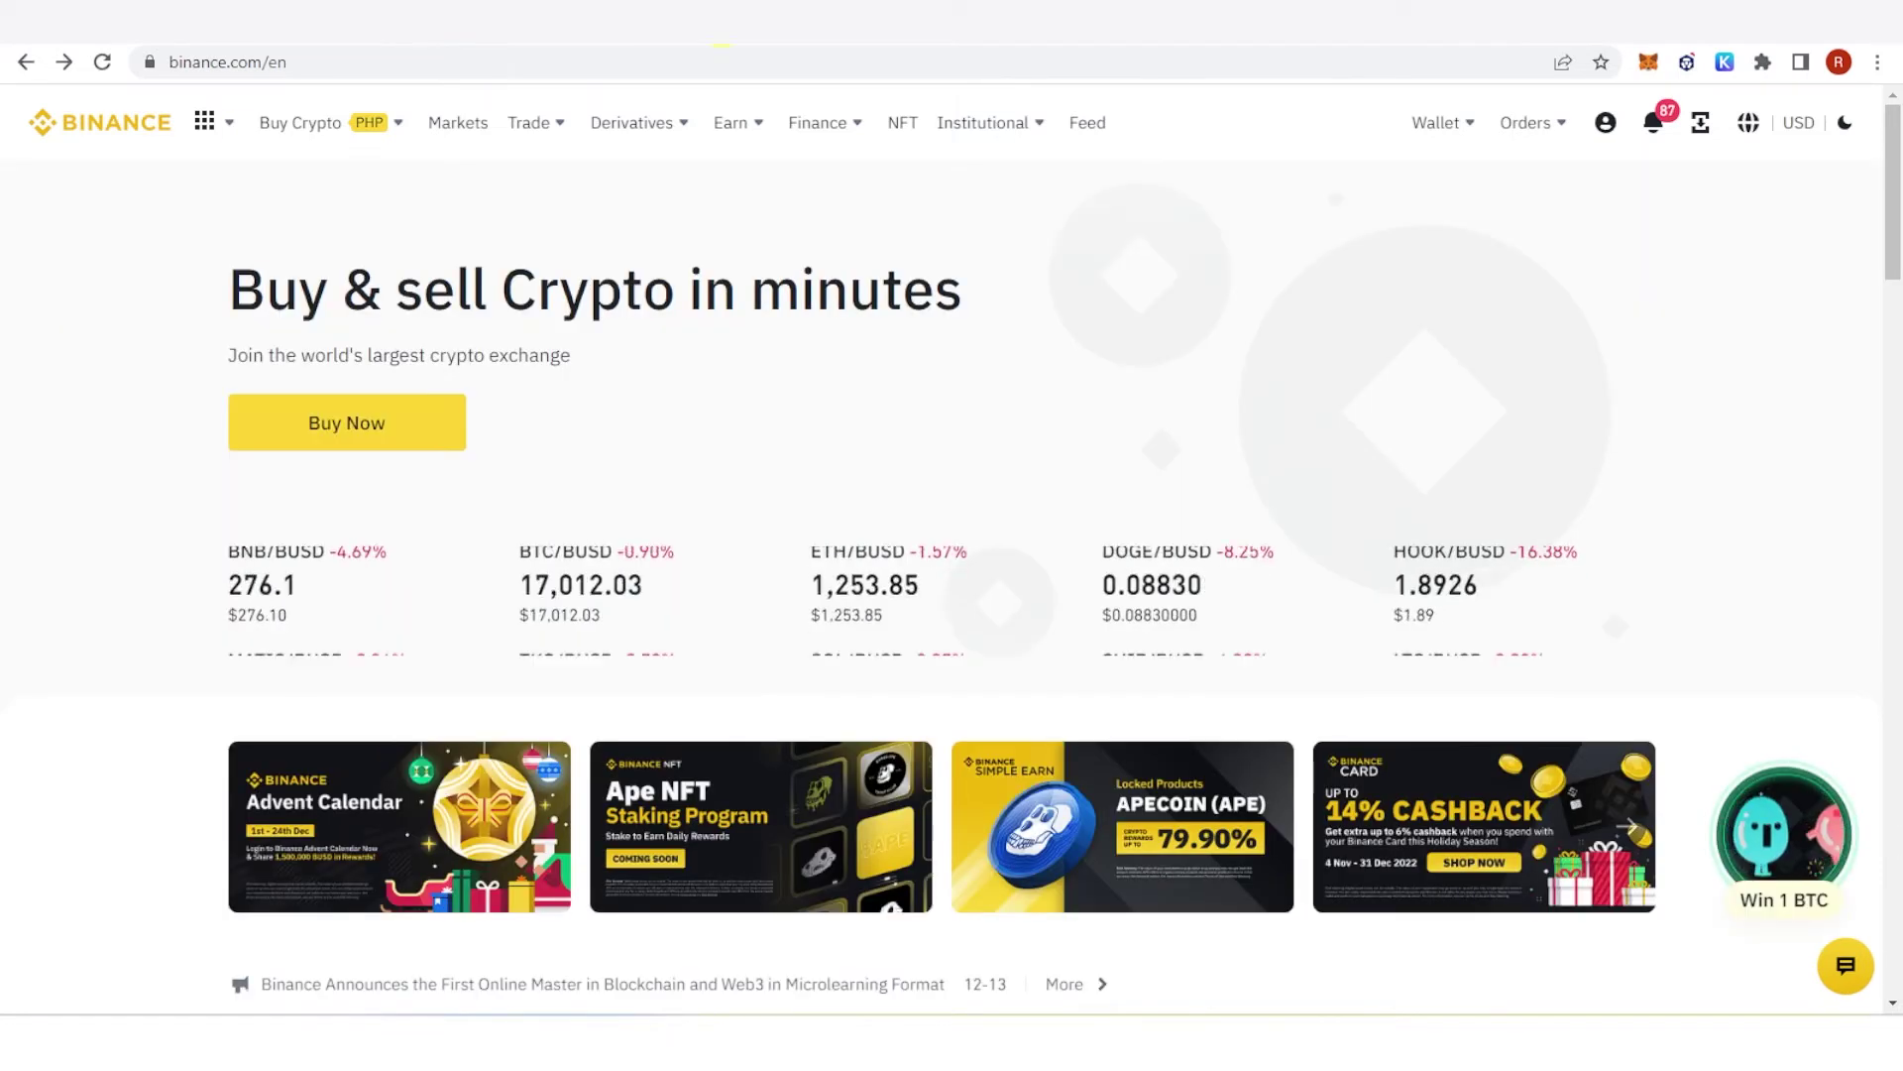
Step: Open the P2P marketplace and dismiss the video tutorial popup
mouse_move(356, 148)
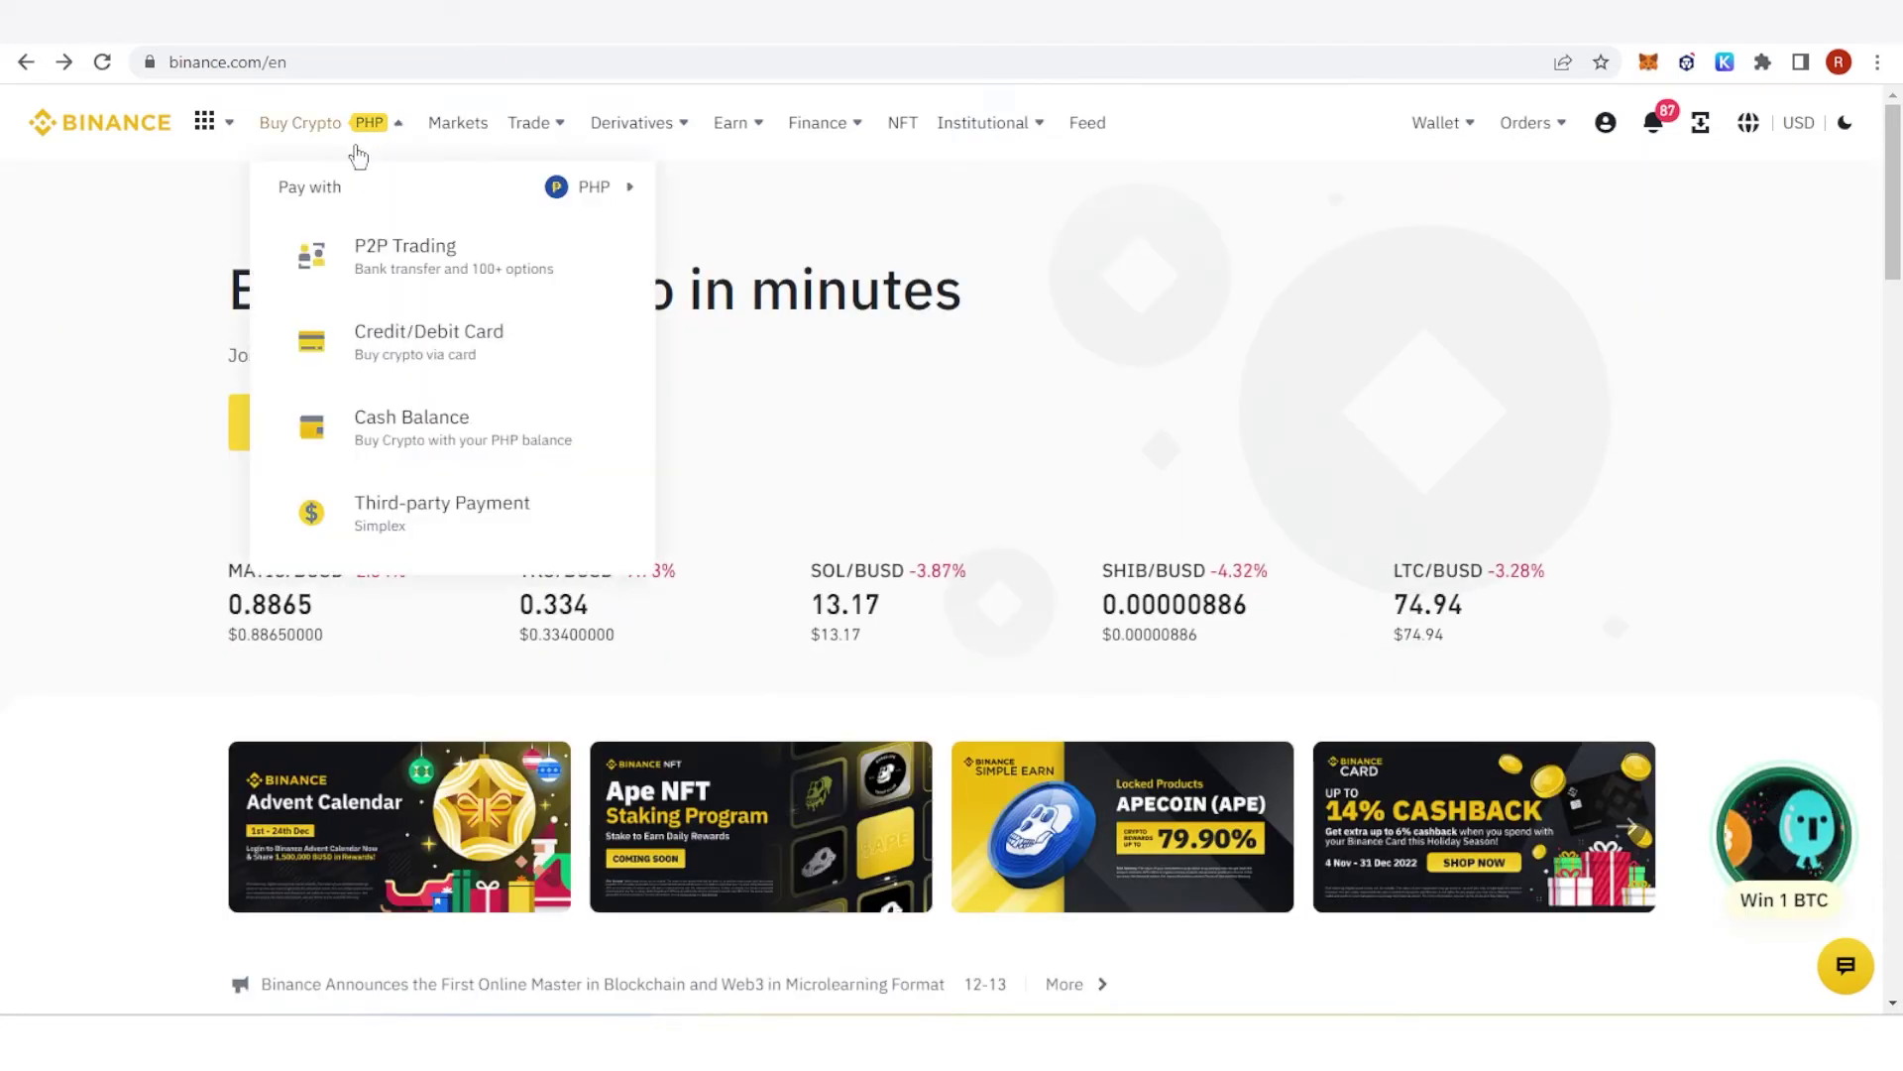
click(400, 273)
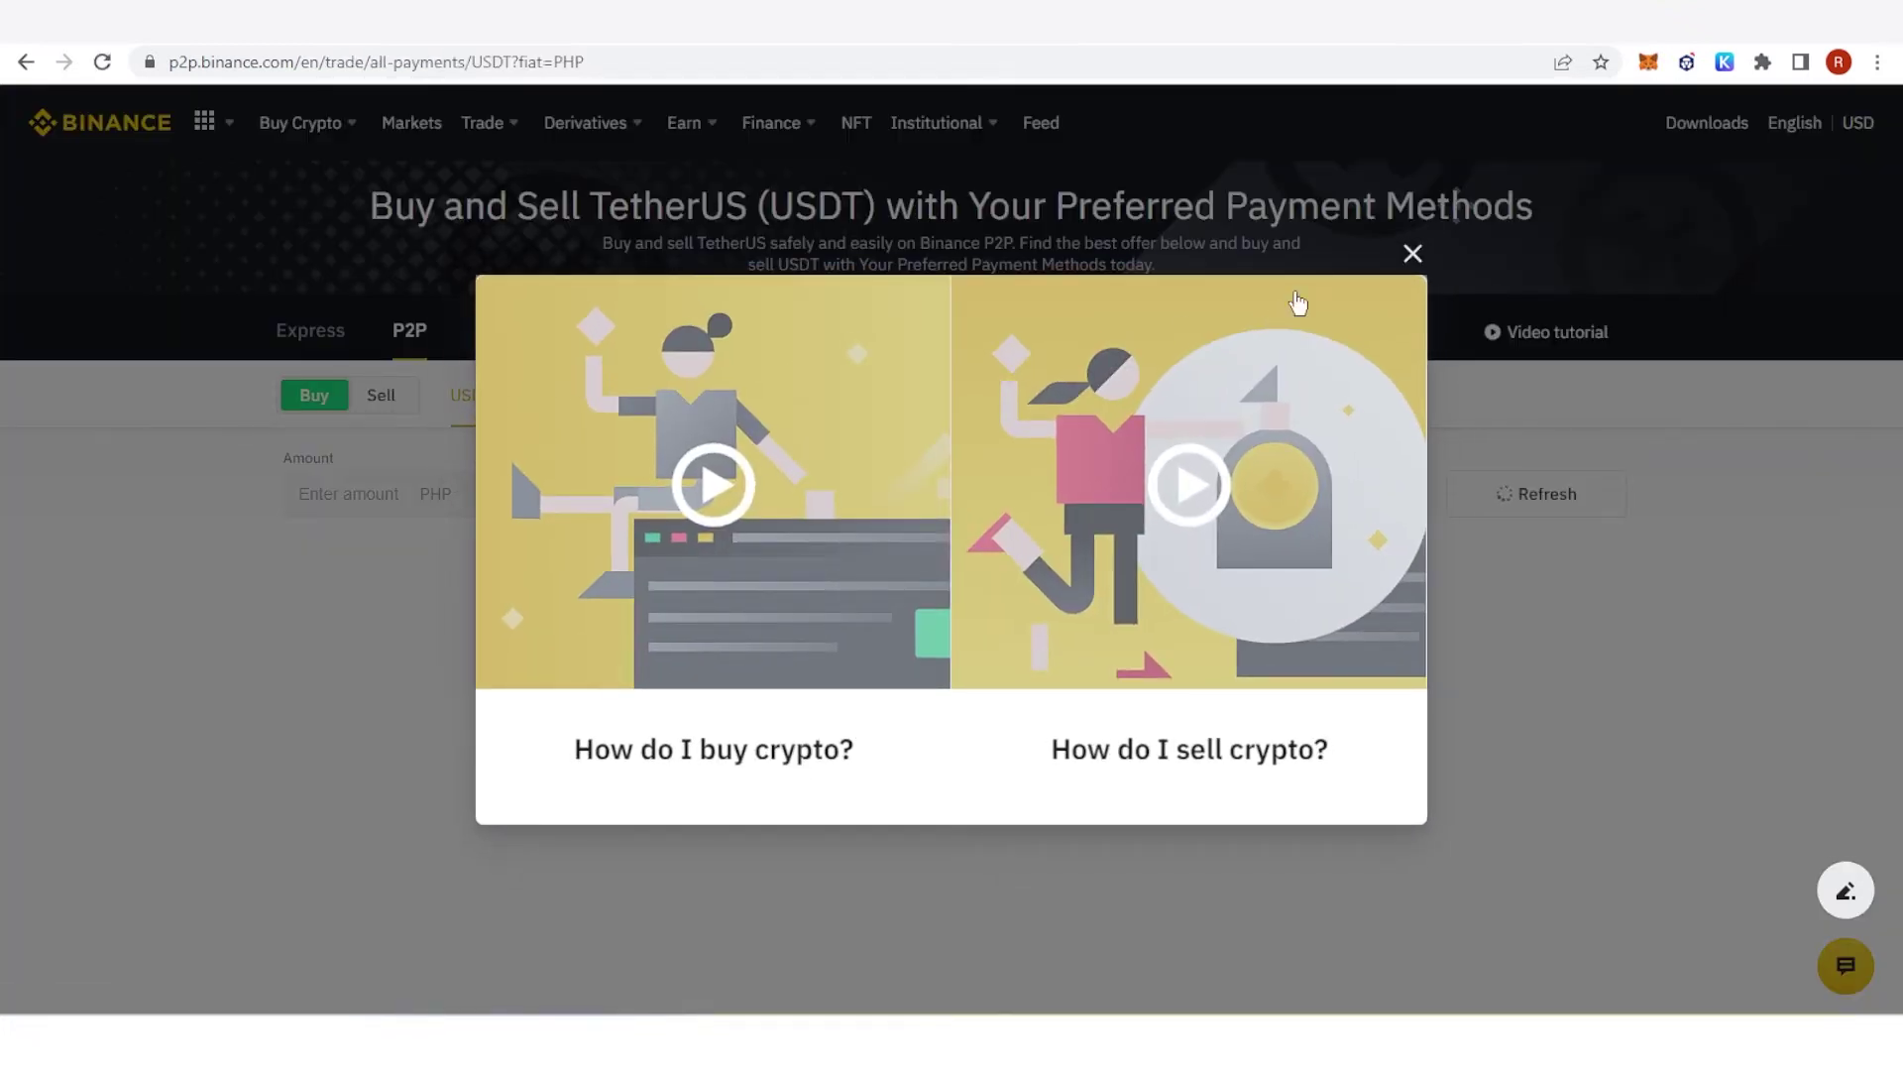
click(1413, 254)
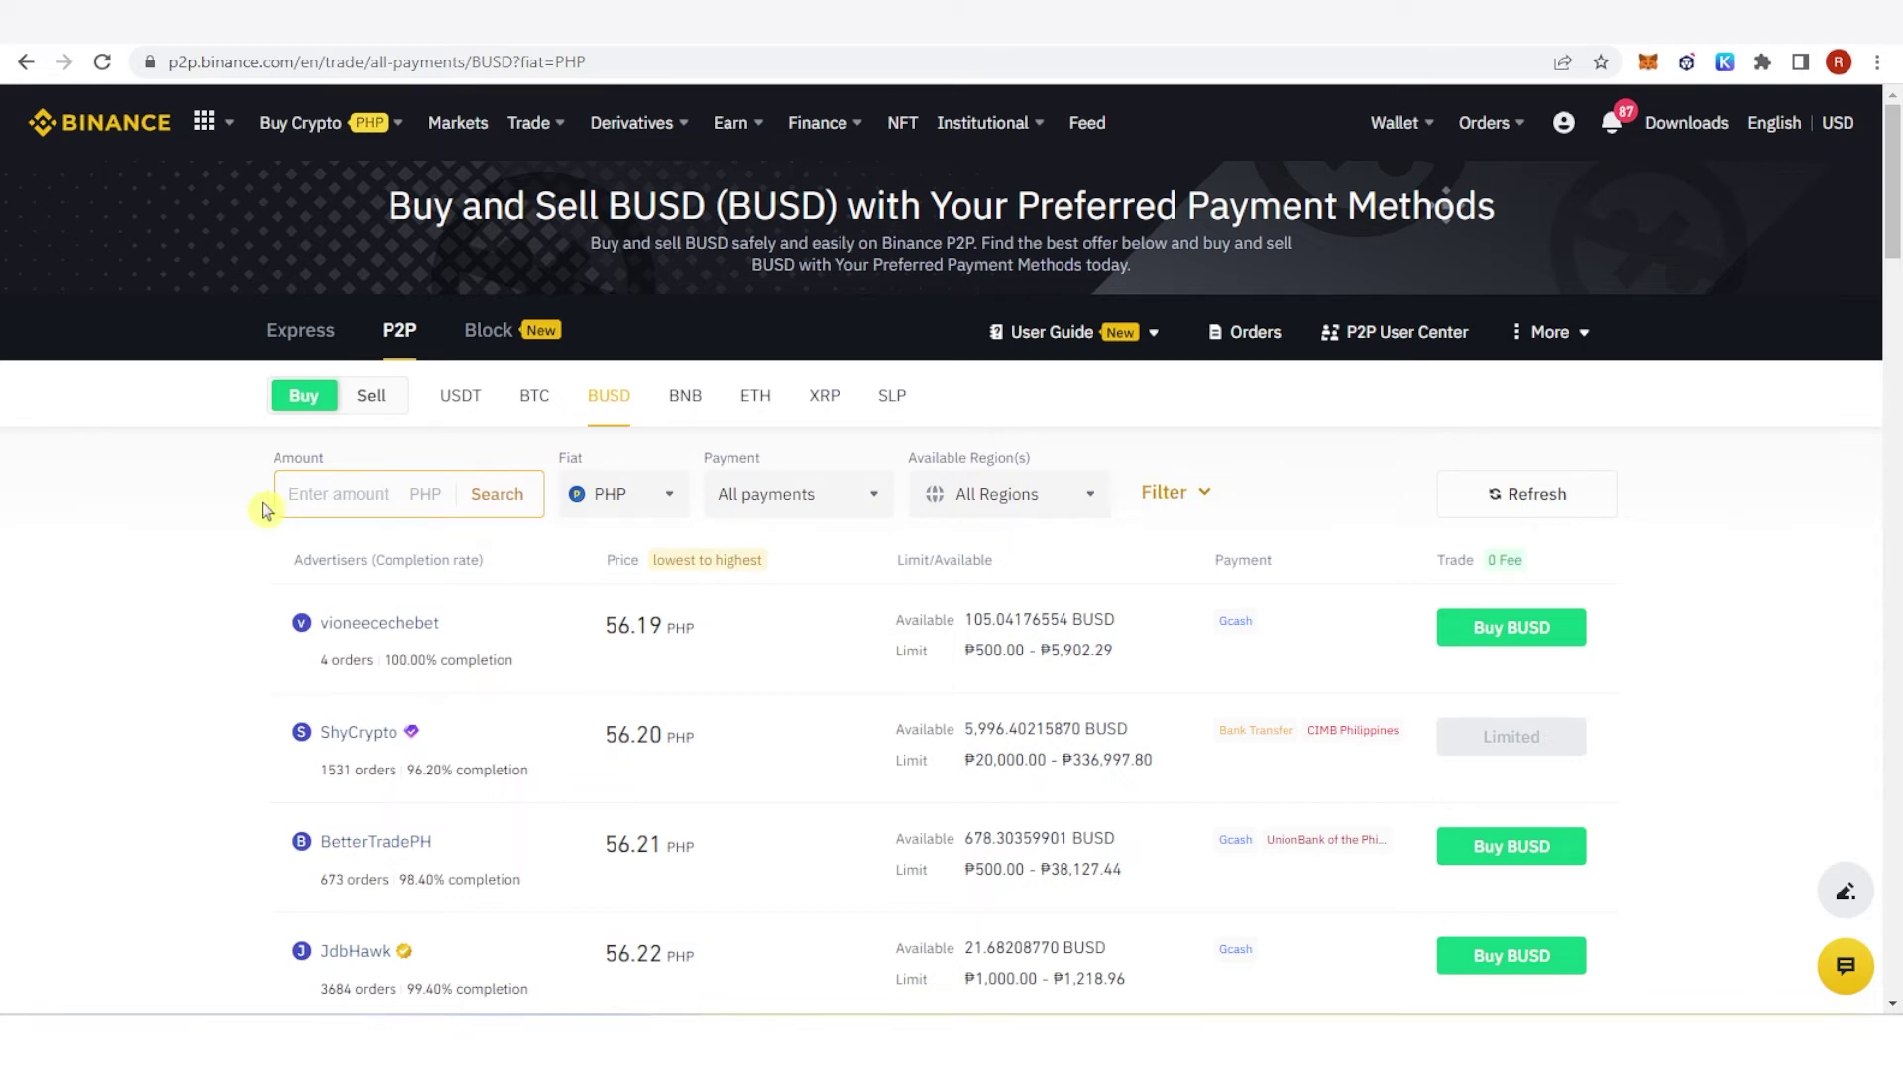
Step: Review the payment method and Available Region(s) filters, keeping all regions
drag(555, 457, 778, 459)
click(807, 501)
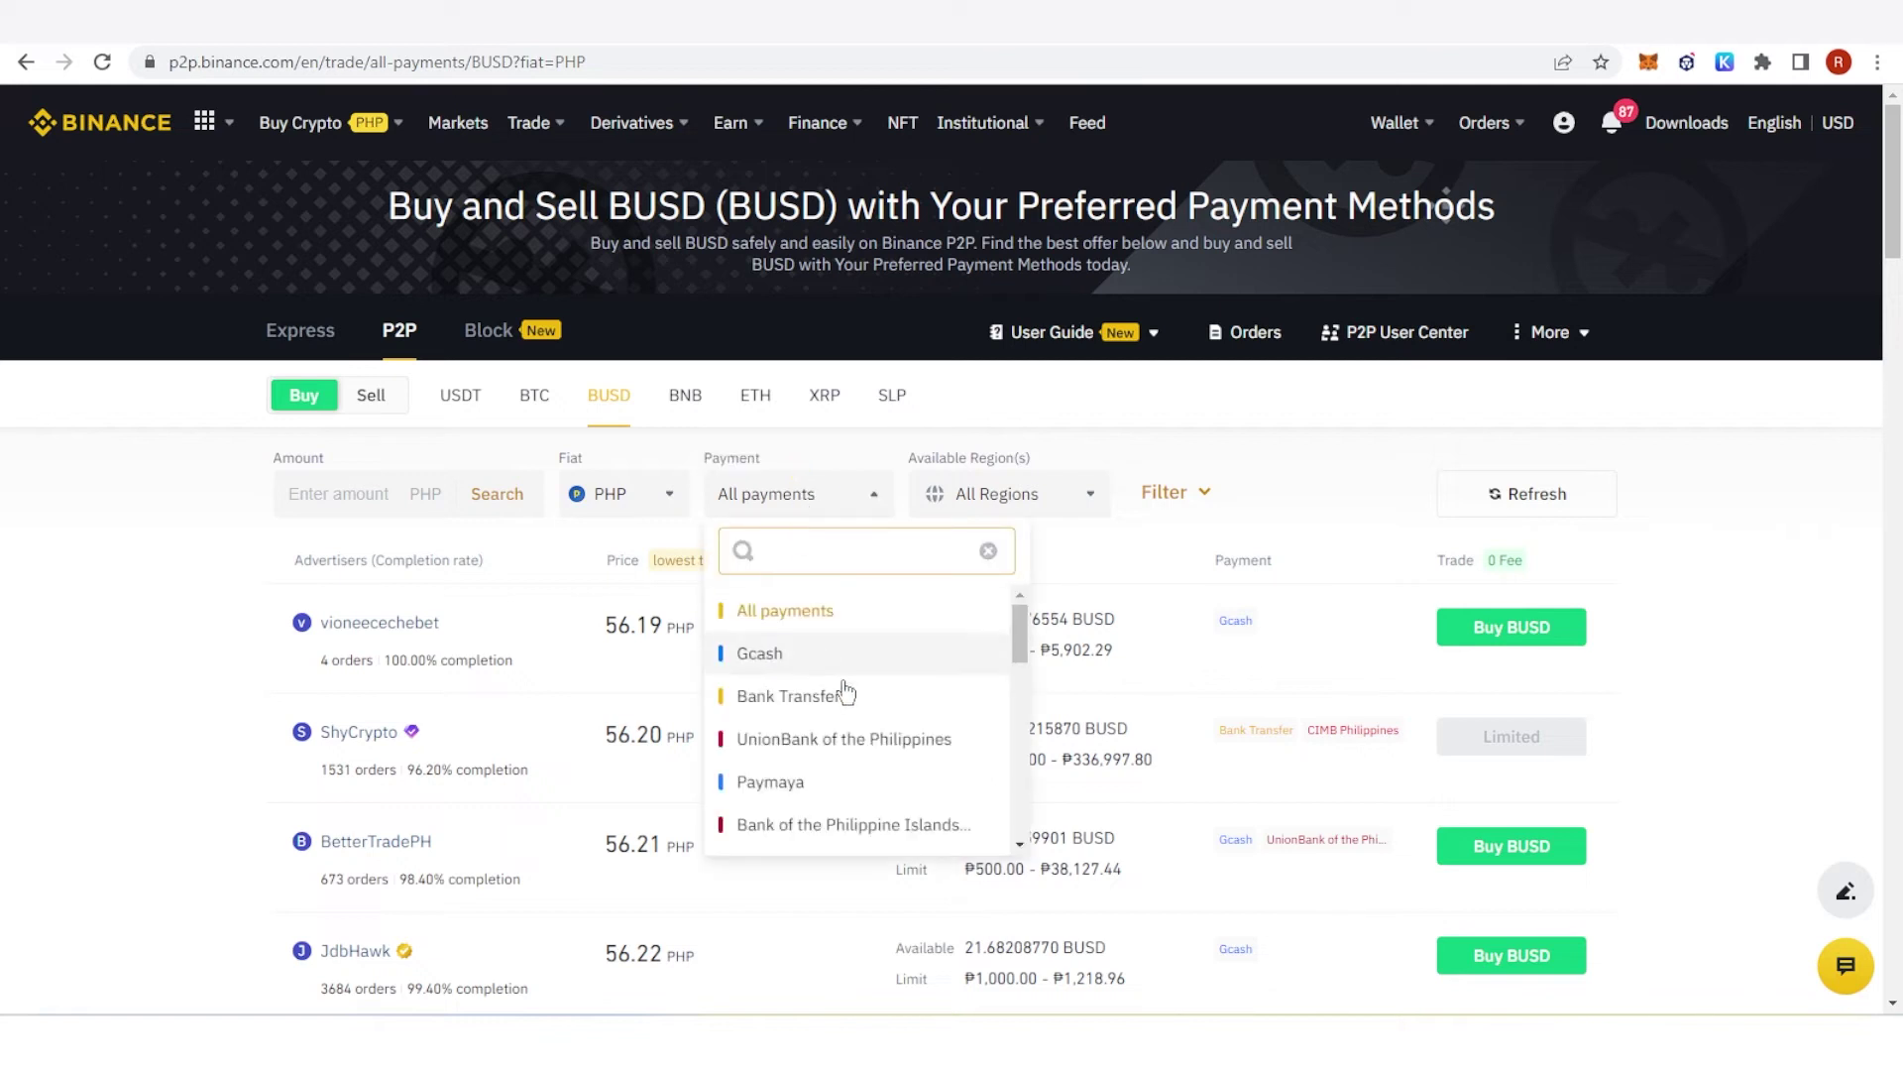
scroll(858, 692, down, 3)
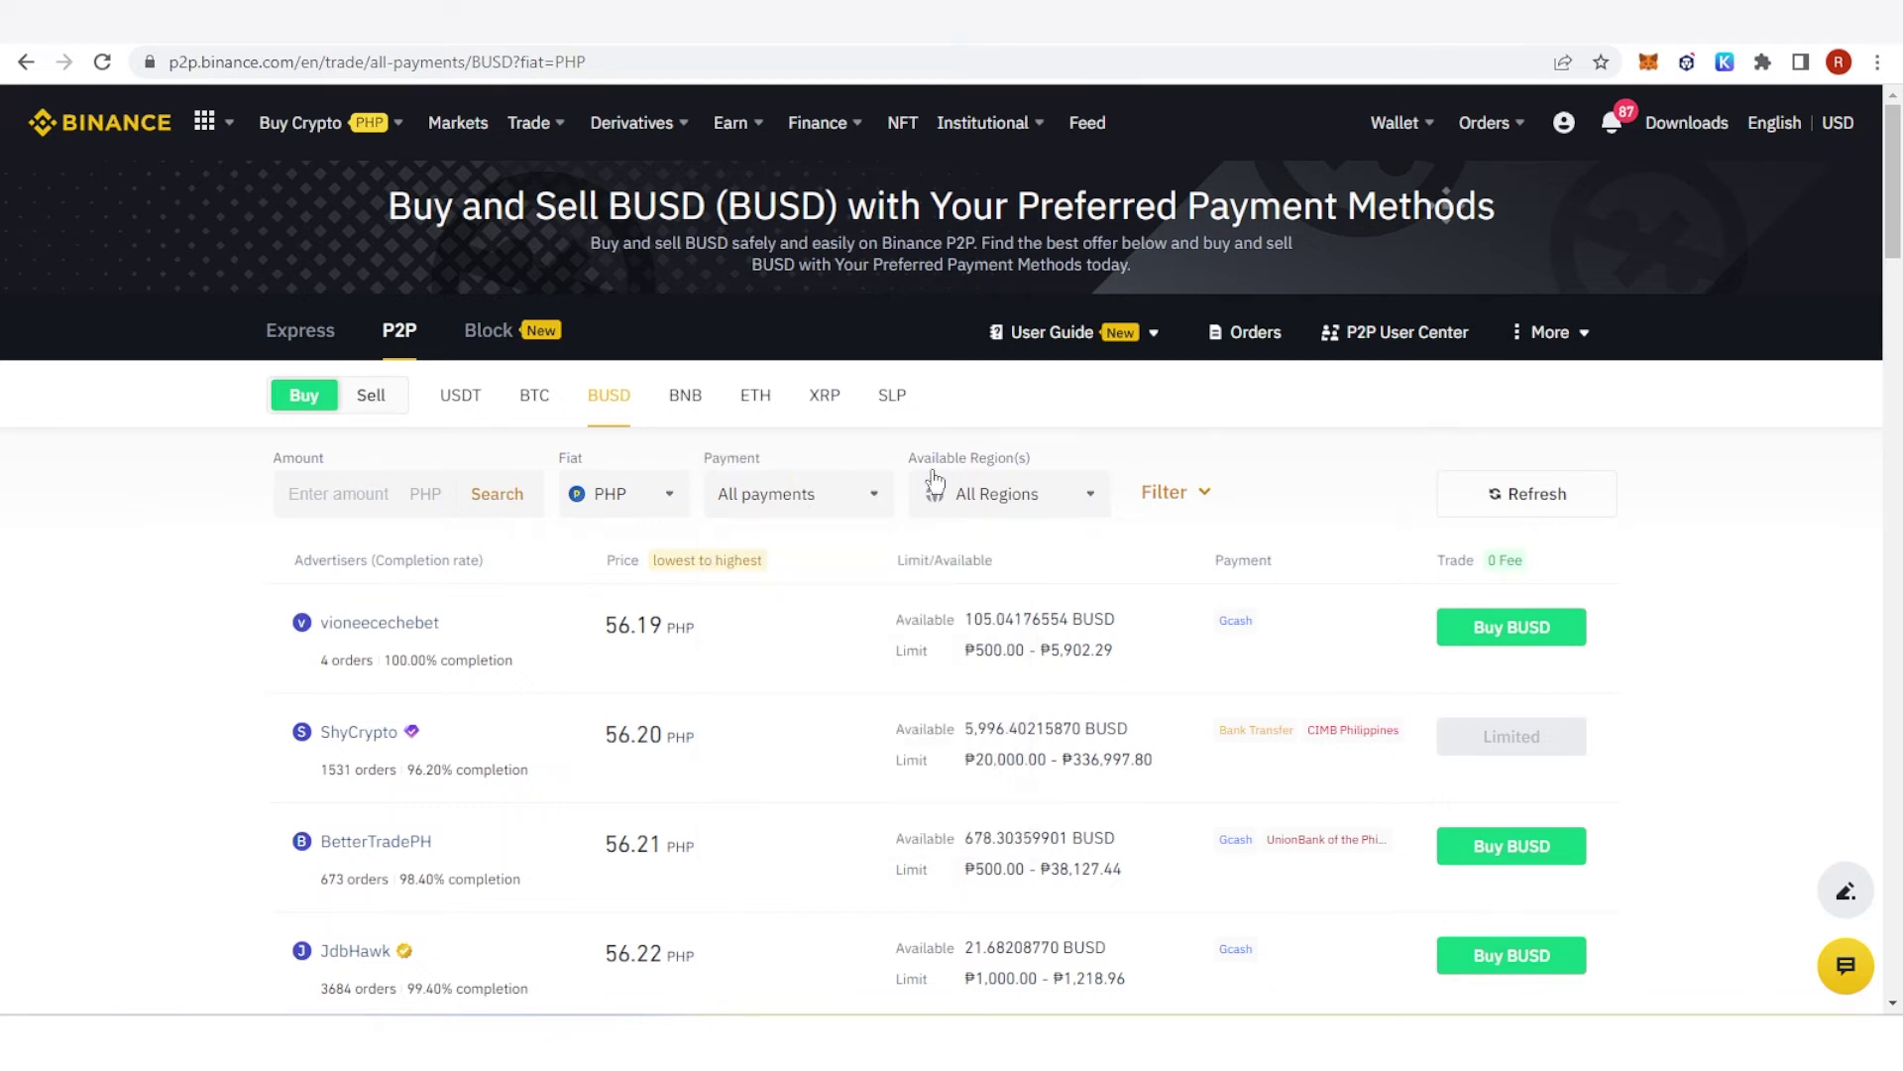
click(969, 491)
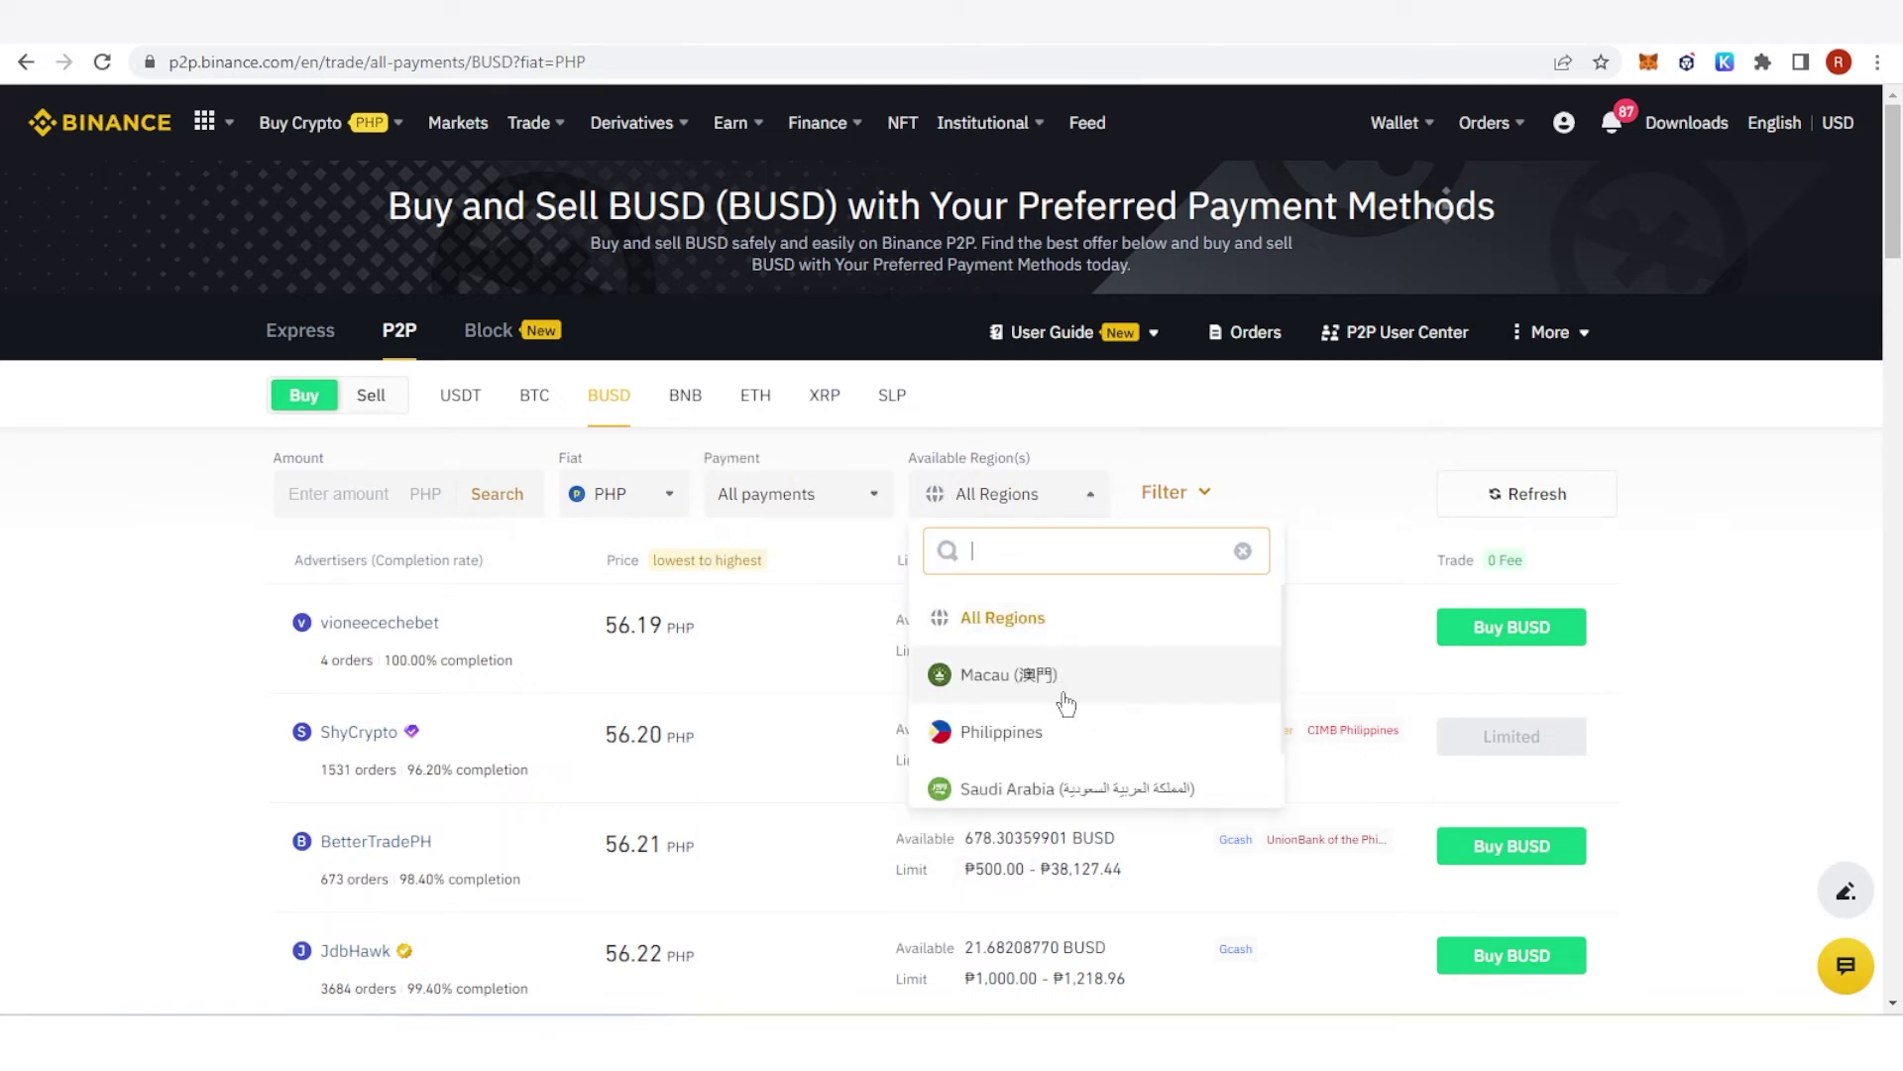
click(1013, 499)
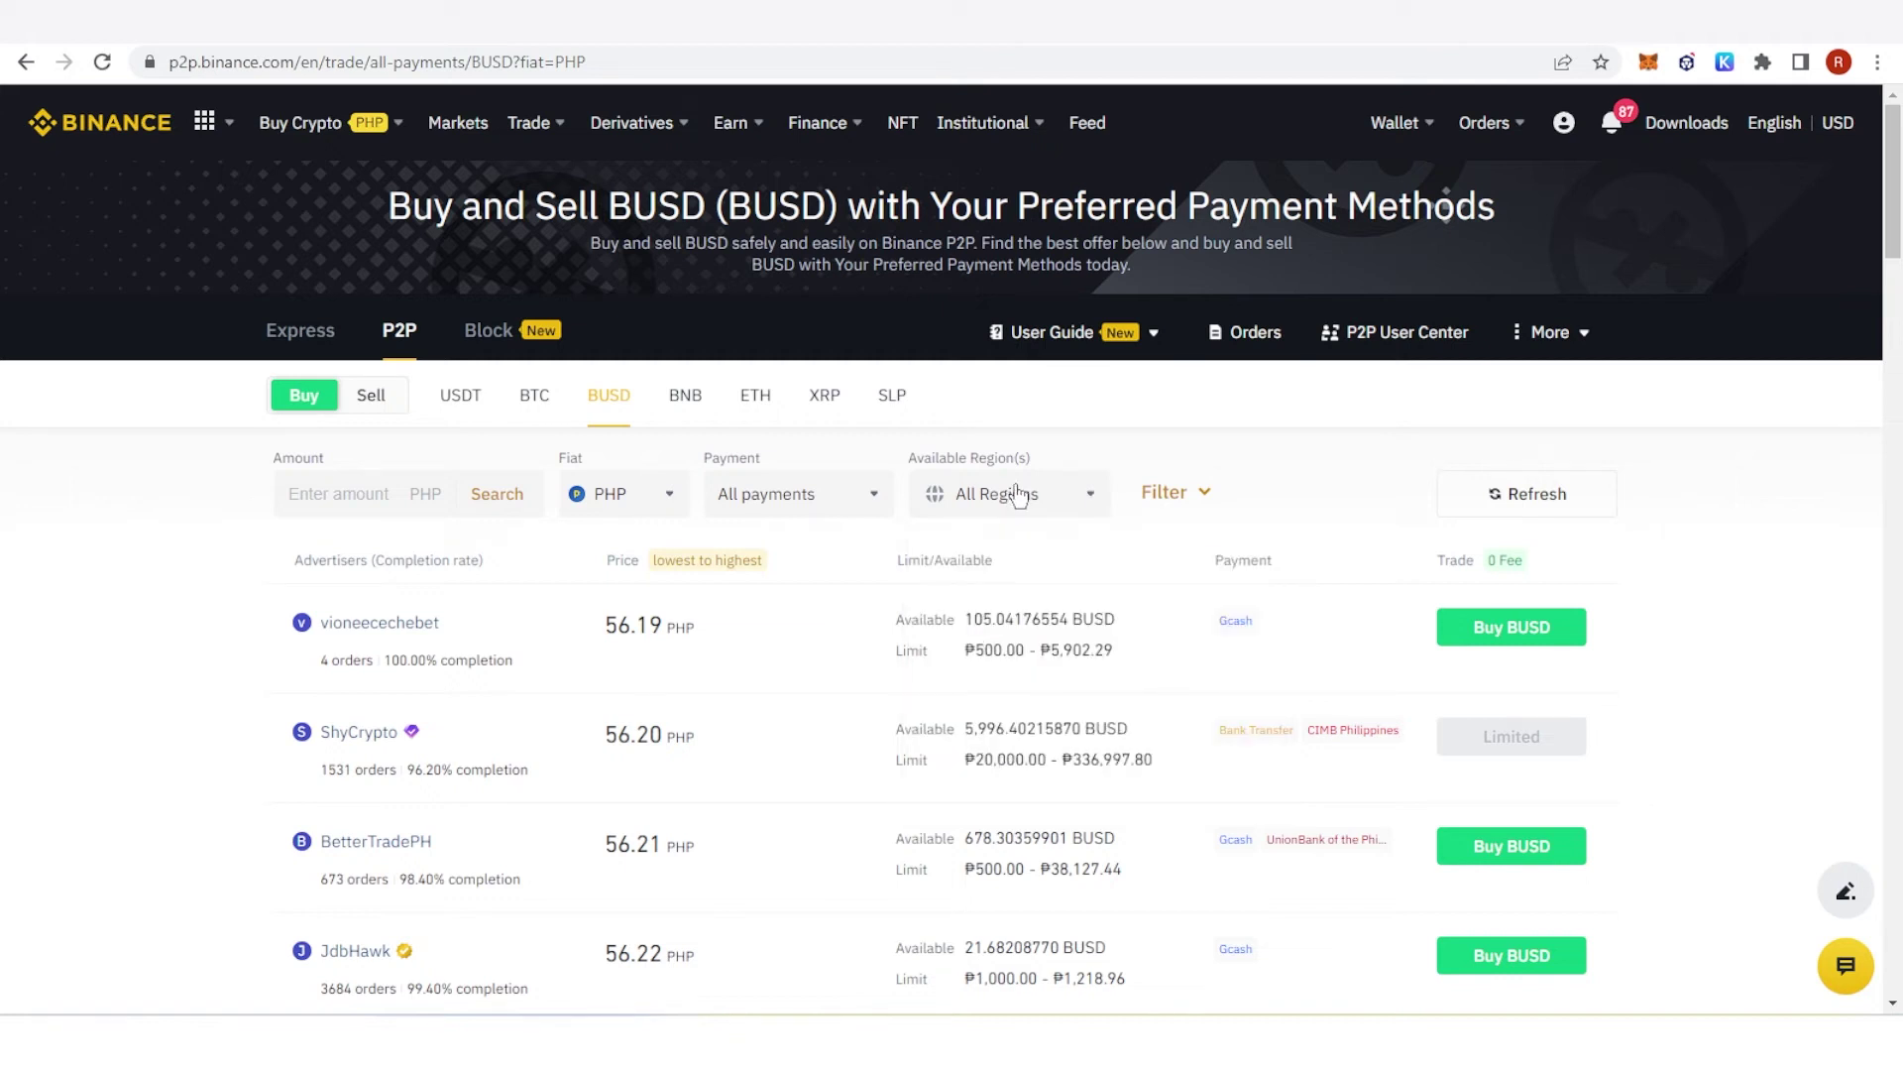
Step: Filter offers to 5000 PHP and start a BUSD buy from the cheapest seller, entering 500
text(5000)
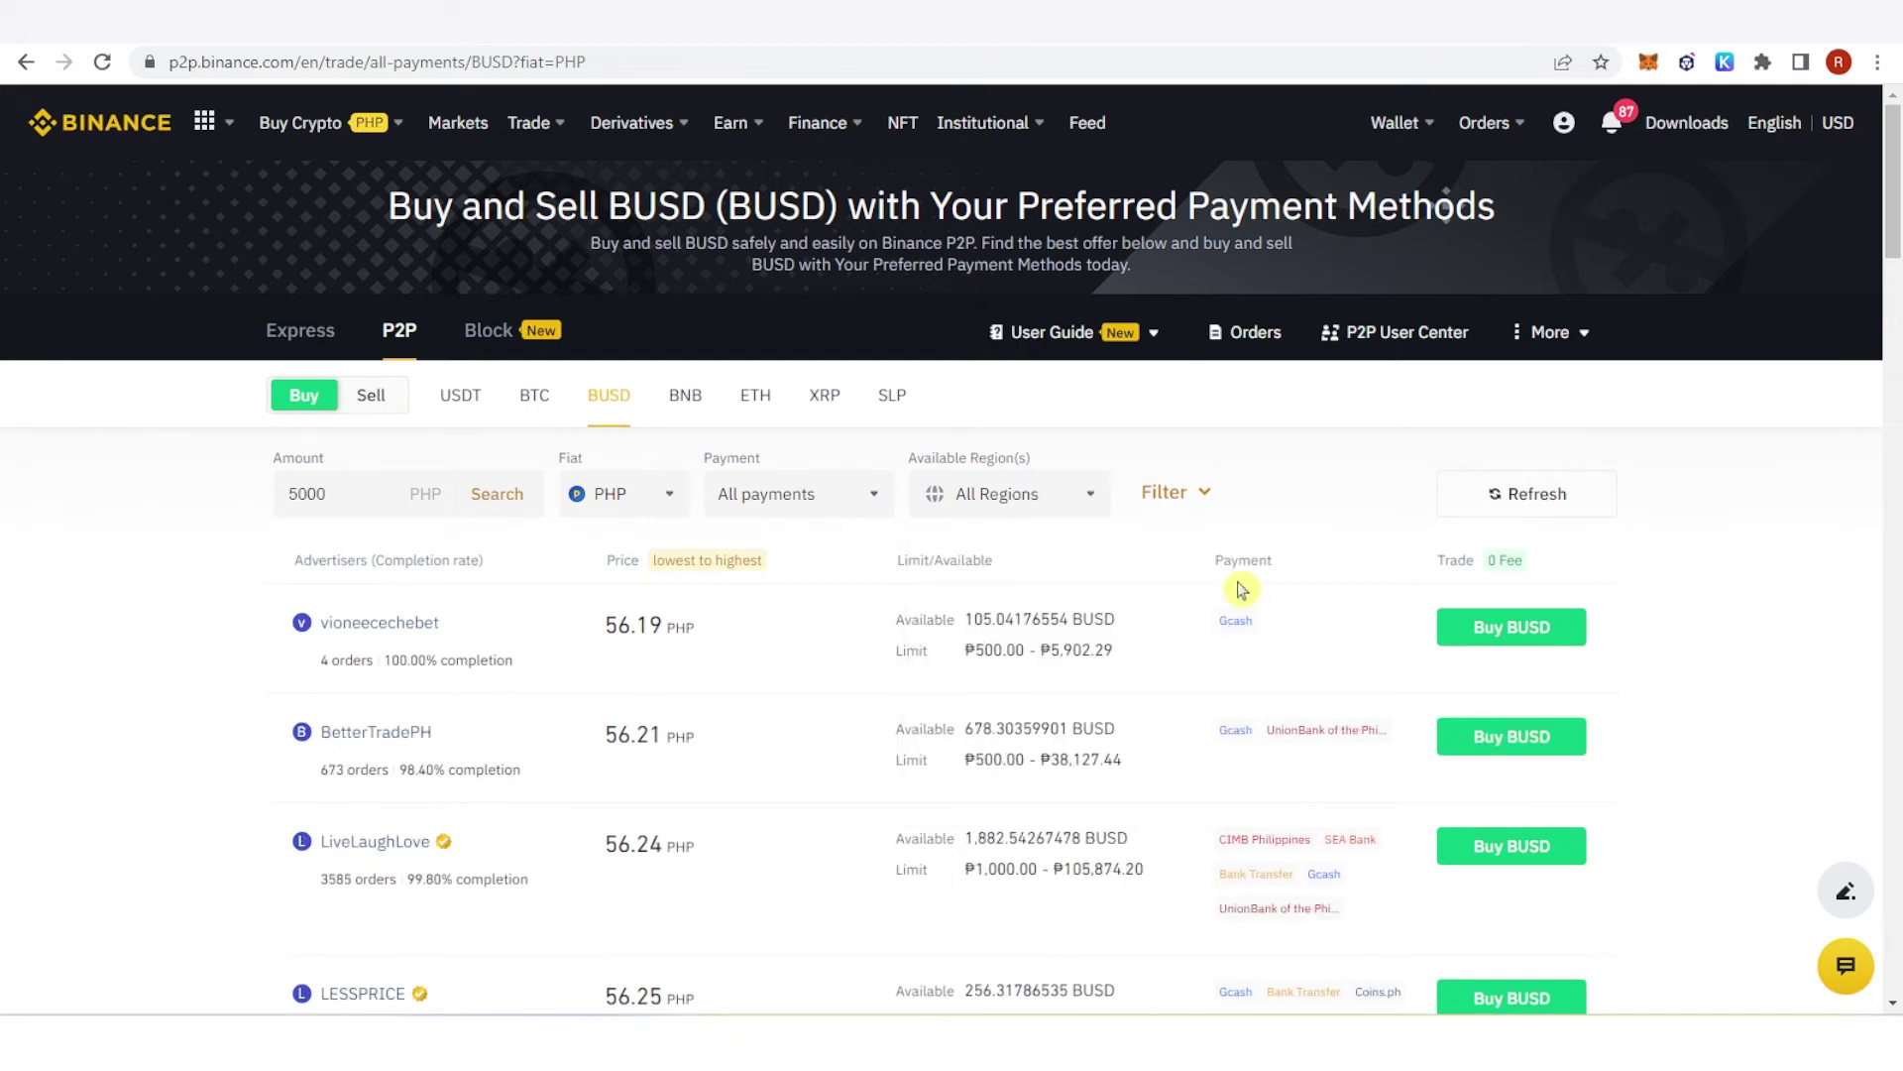
click(1505, 630)
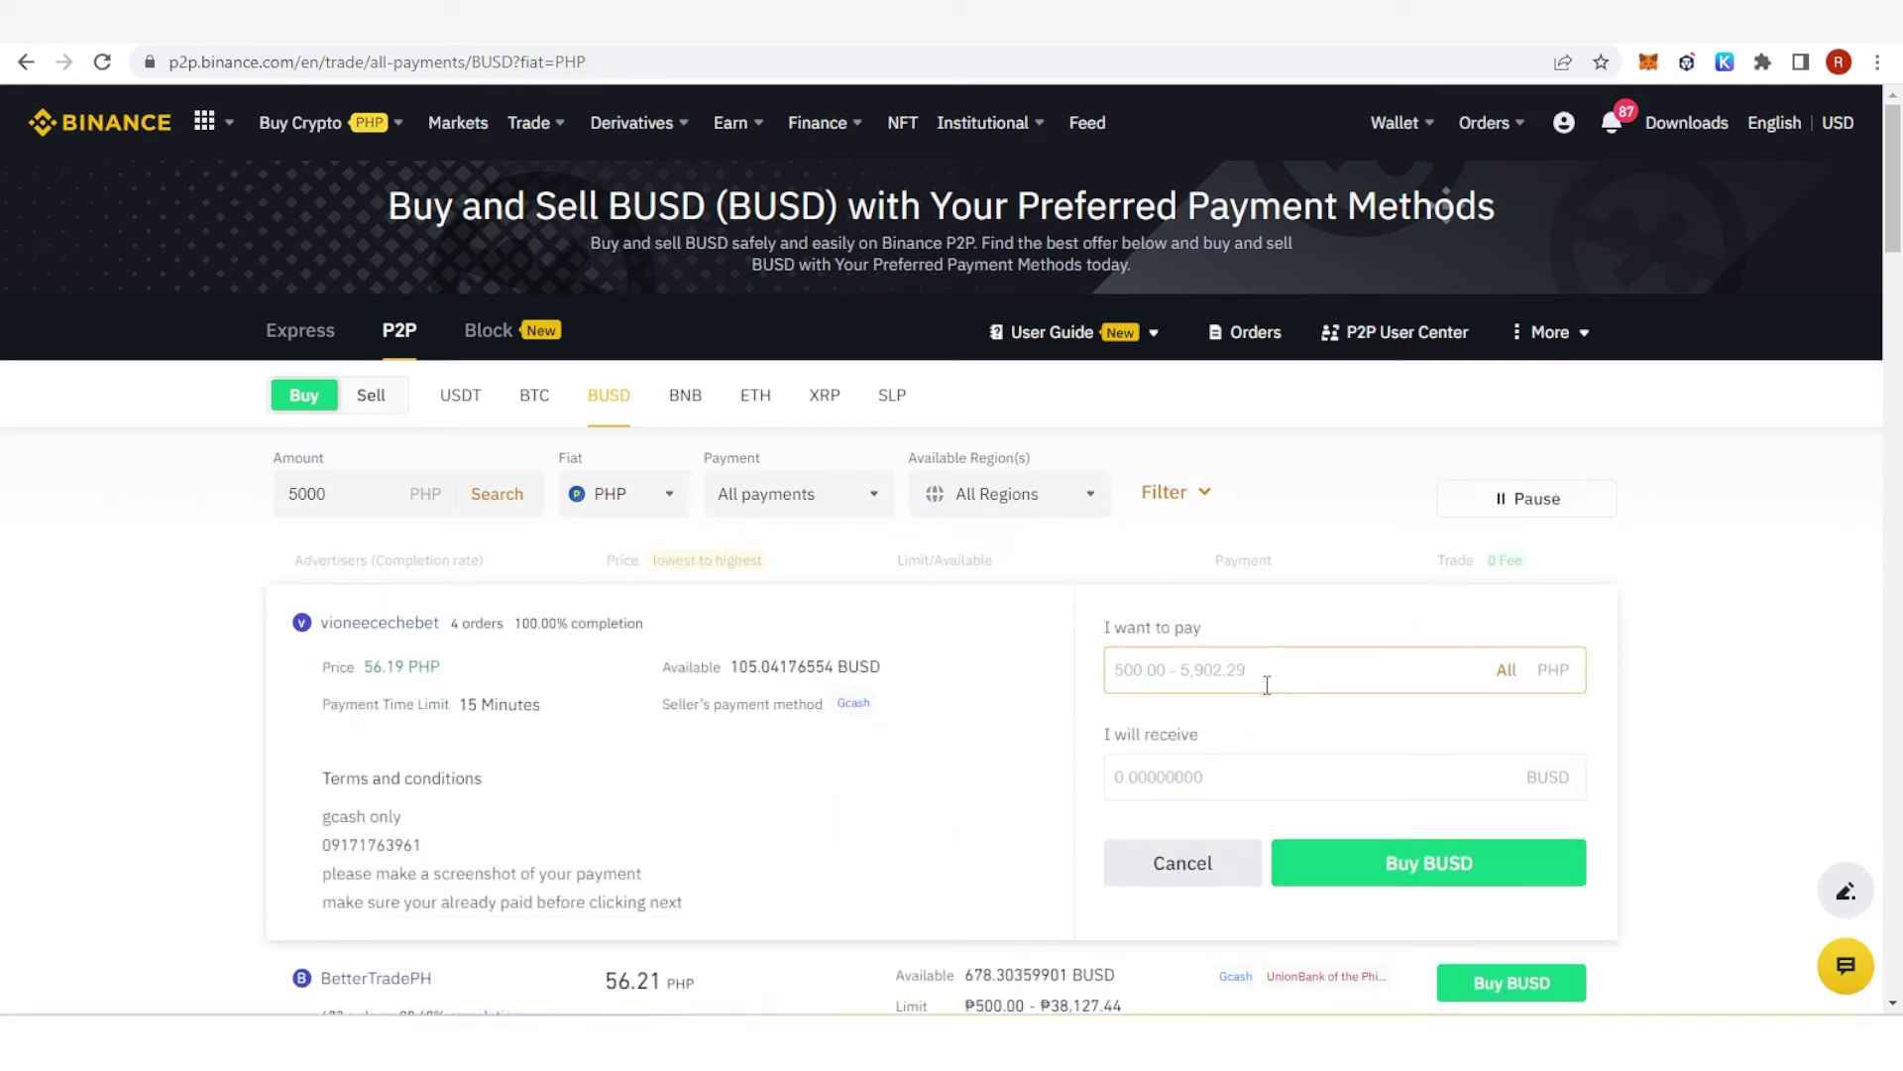
text(500)
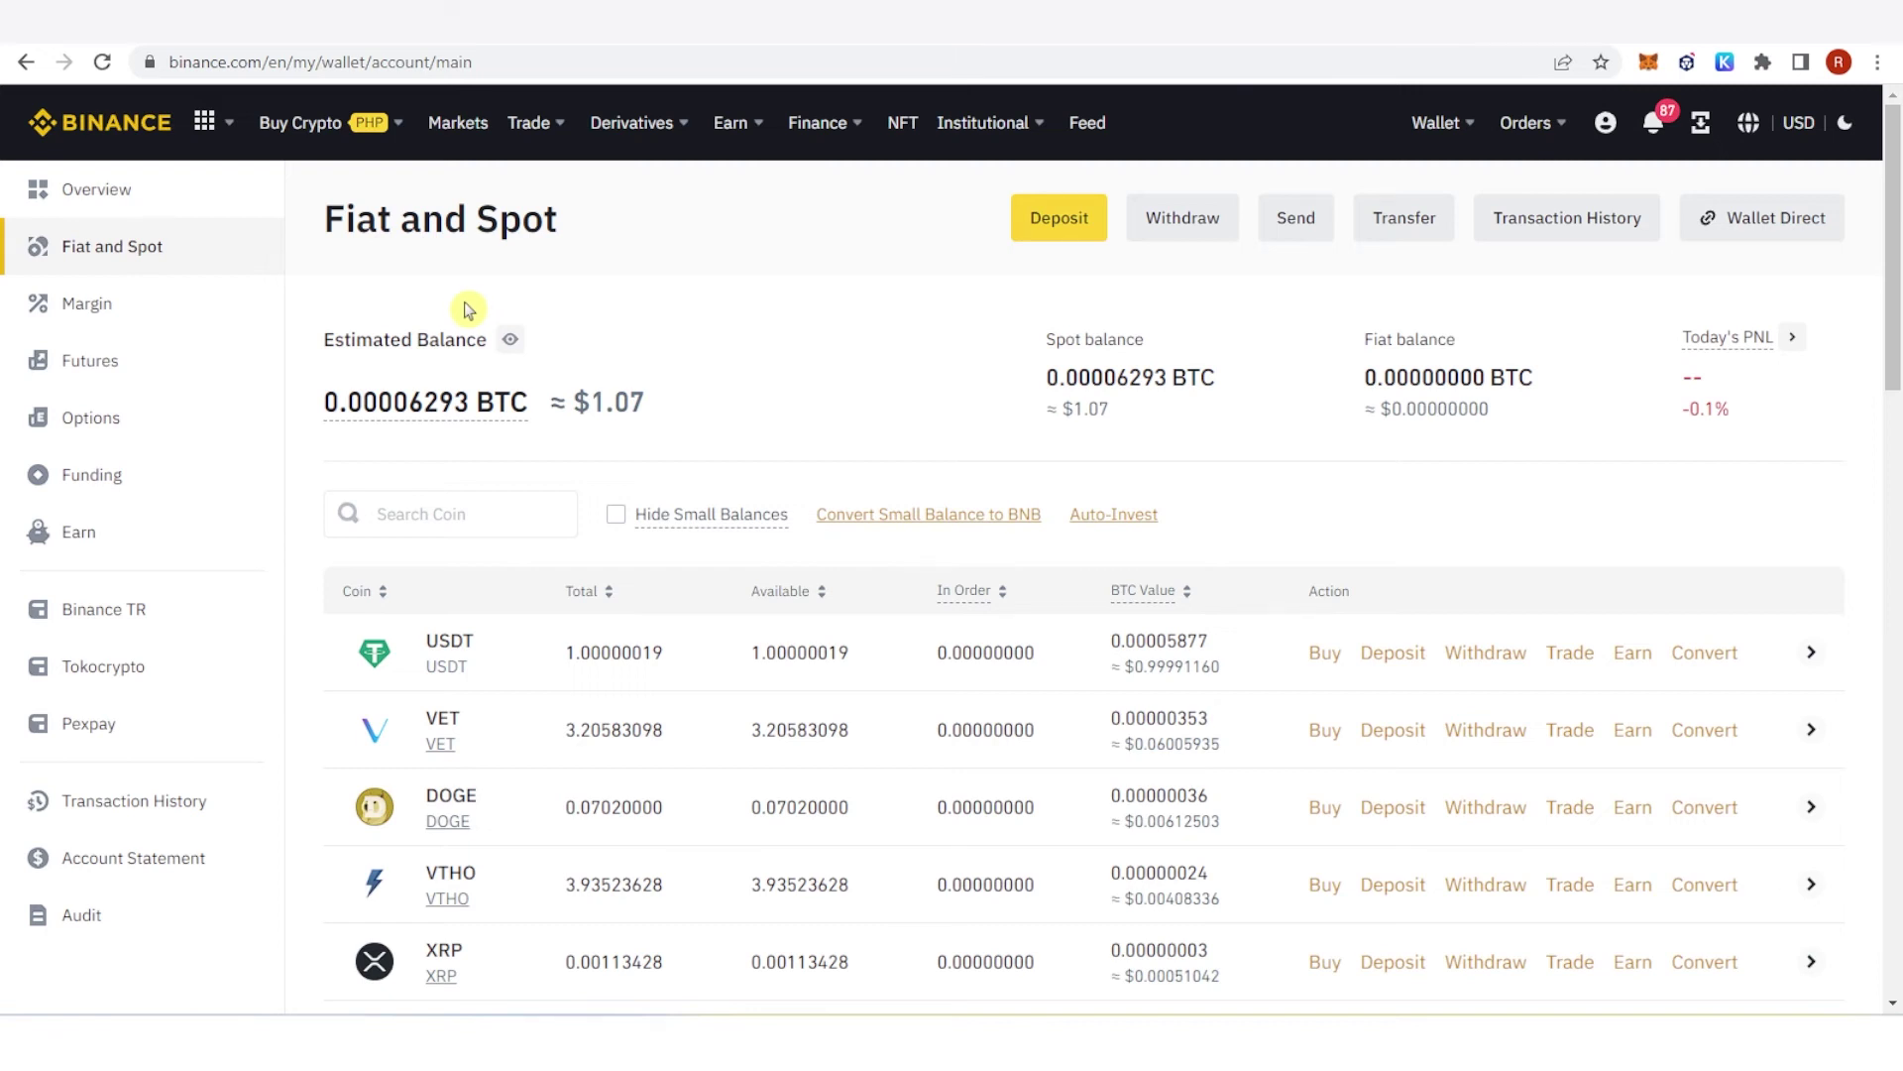
Step: Search Markets for 'alg' and open the ALGO/BUSD trading page
click(454, 122)
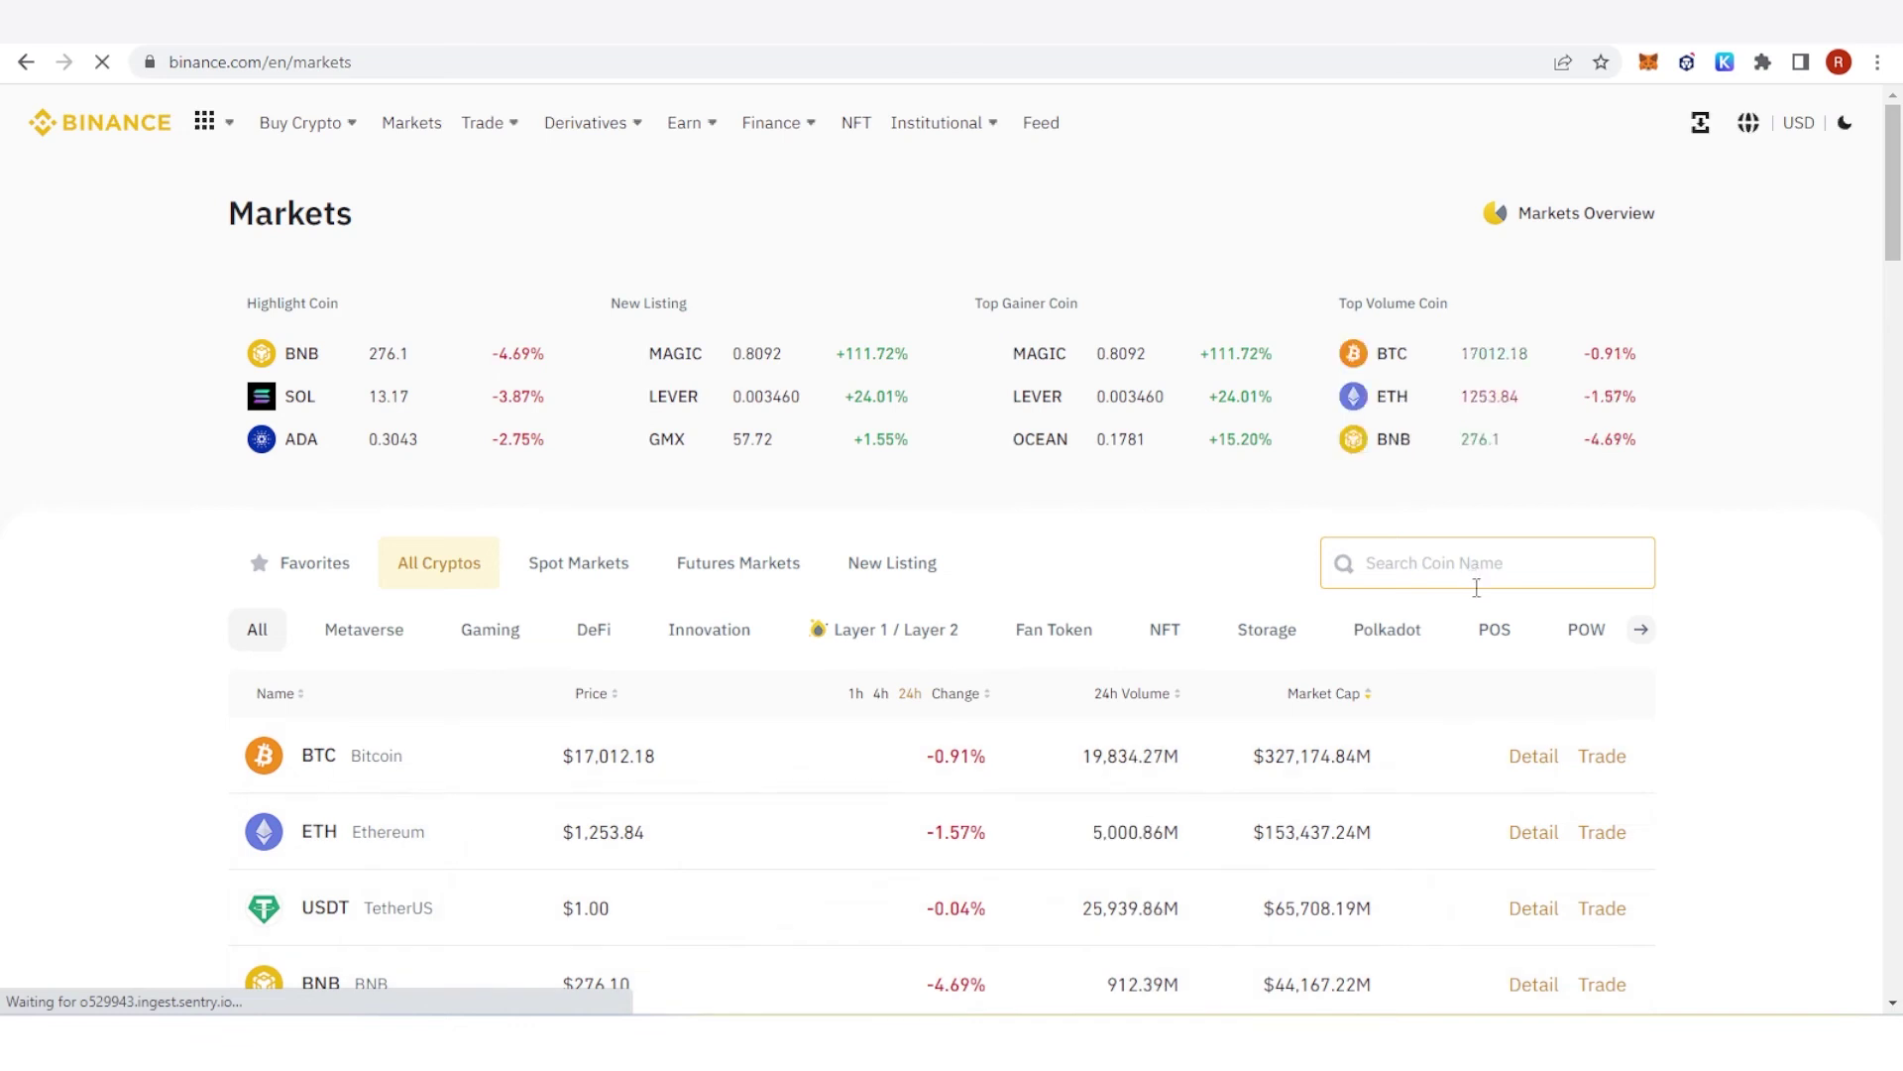
click(1478, 582)
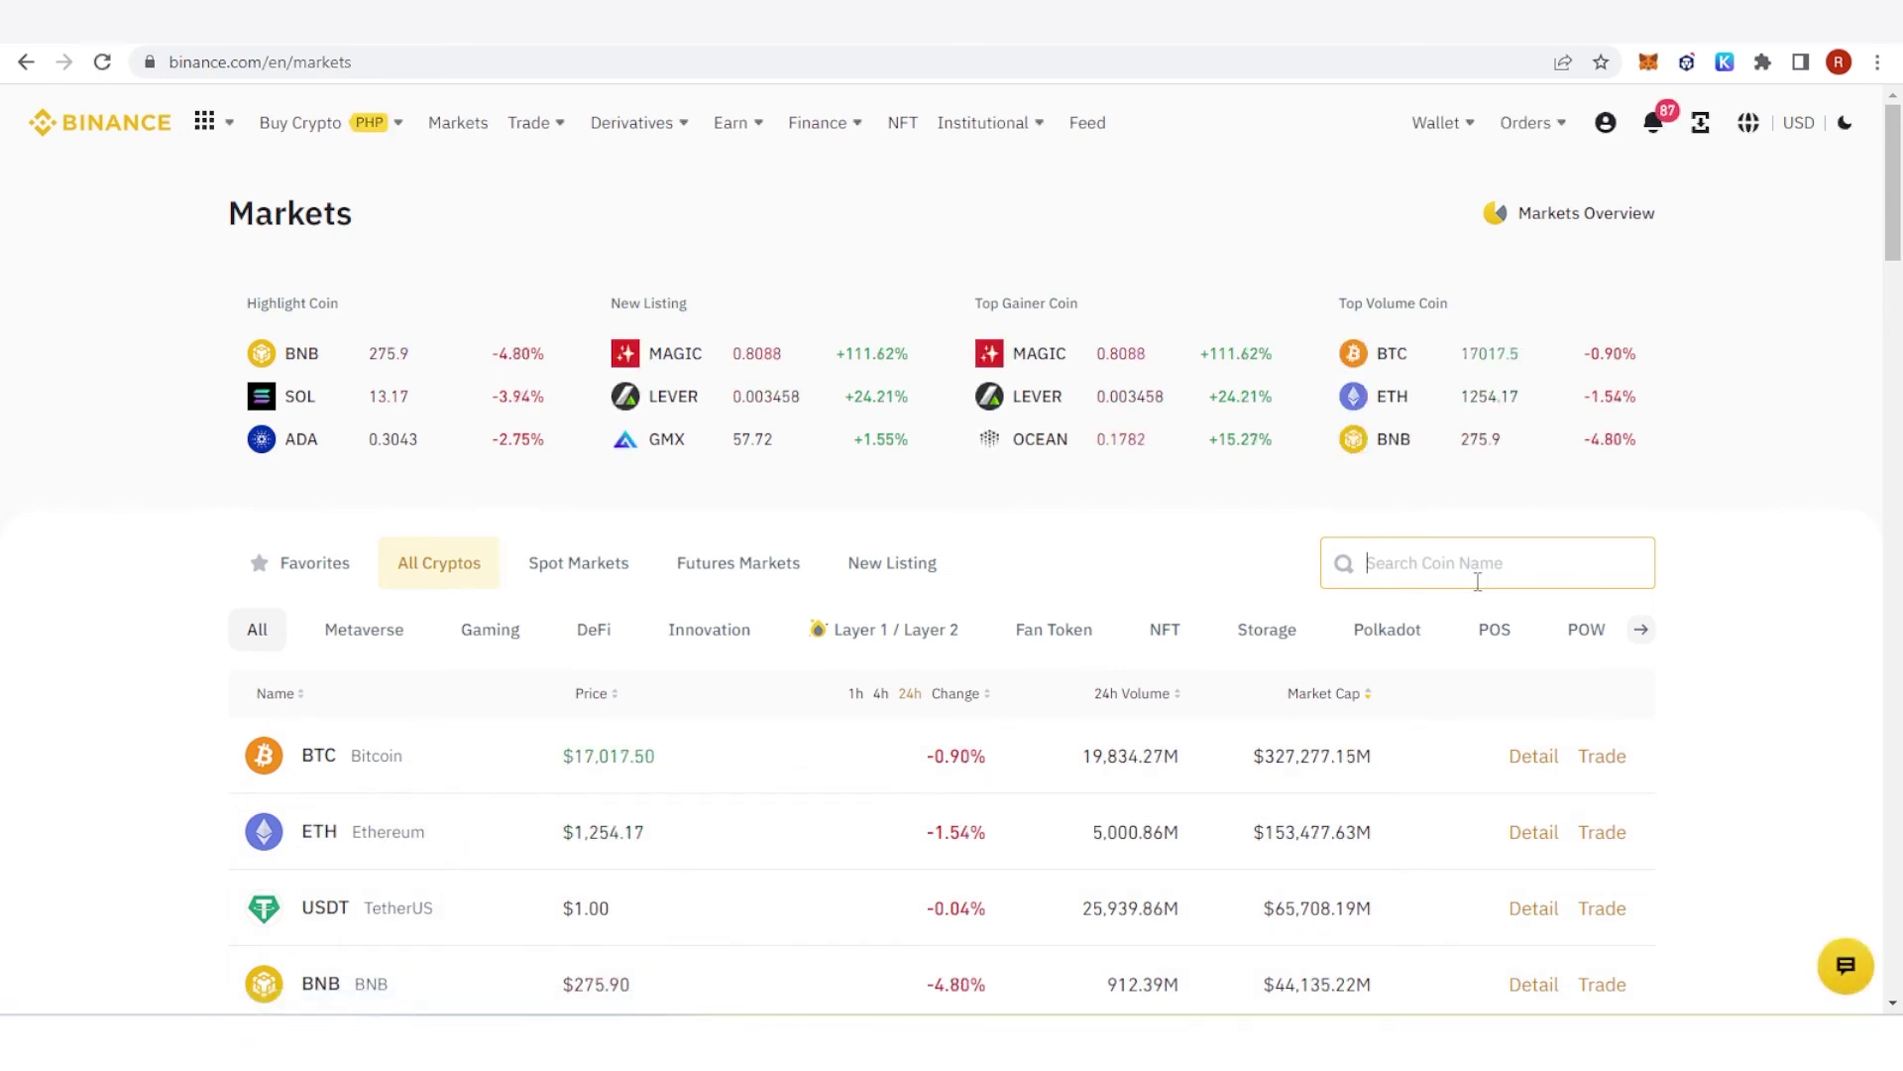
text(algo)
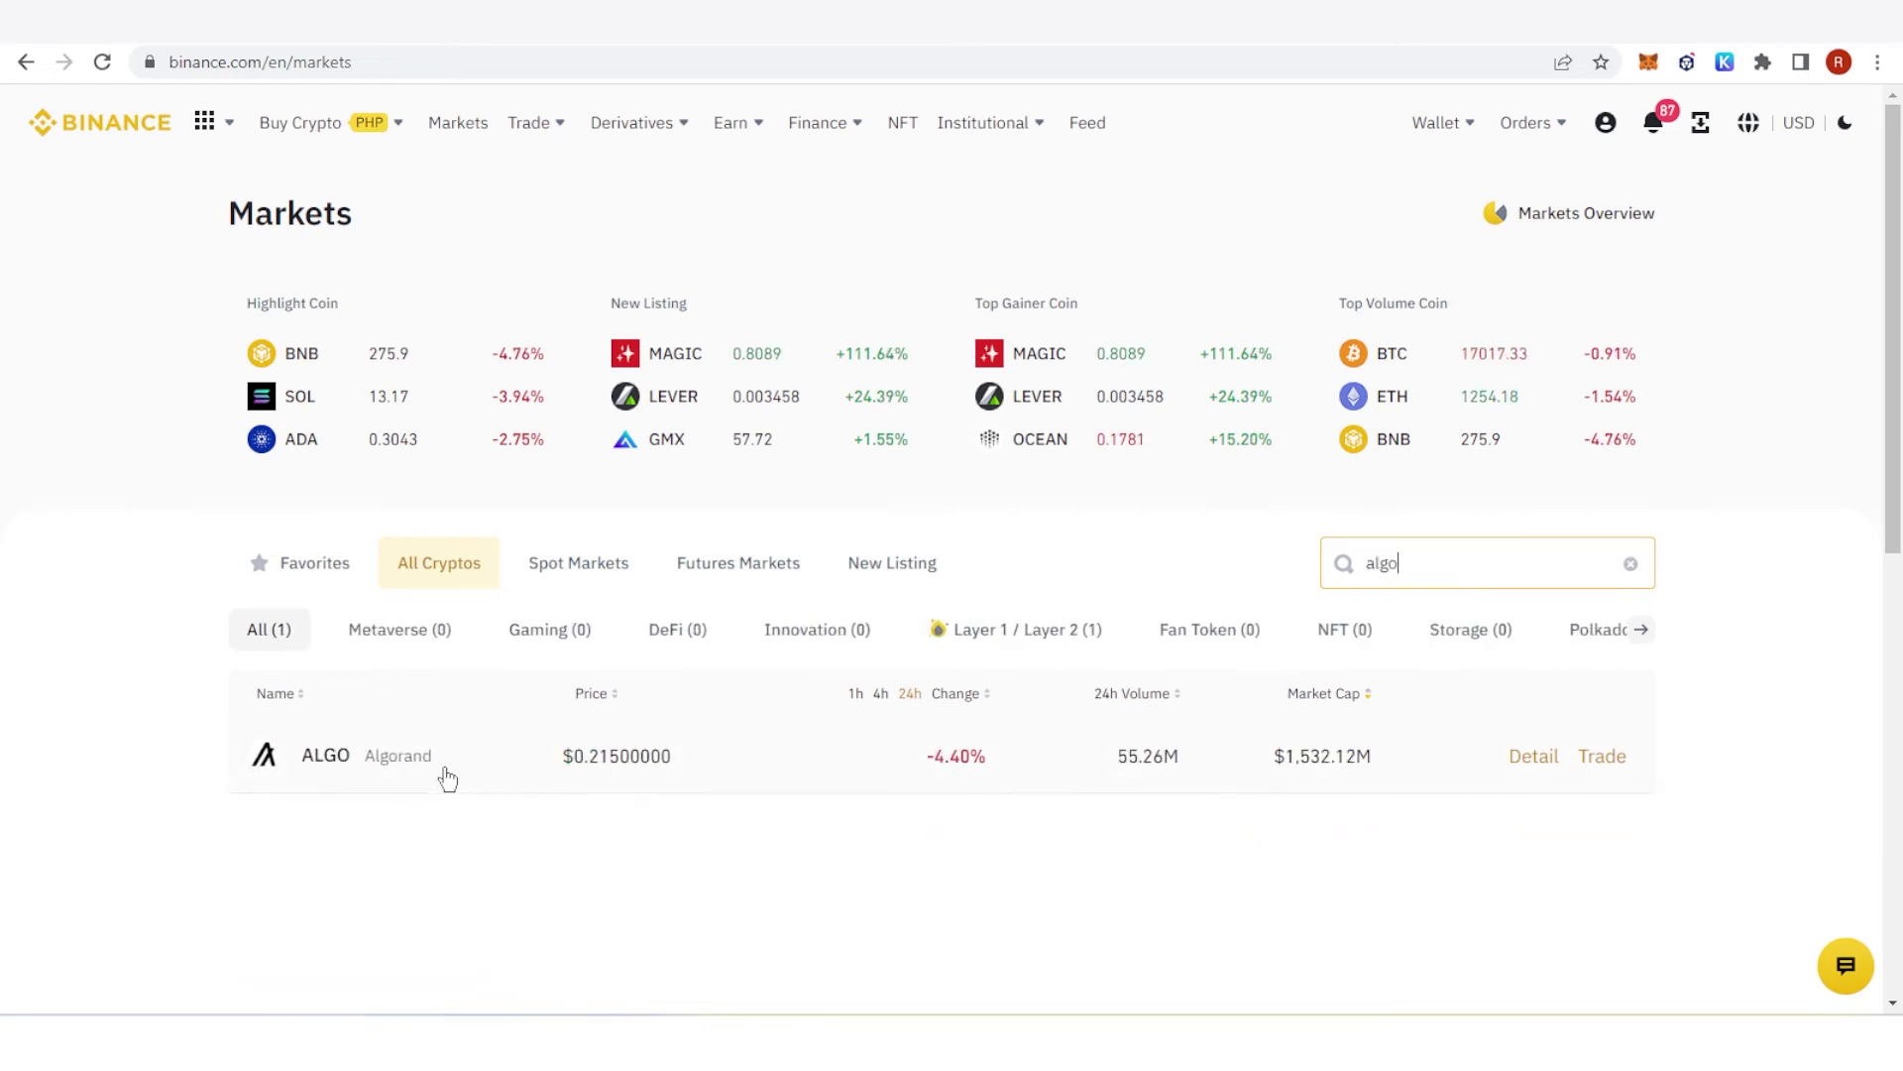
click(393, 762)
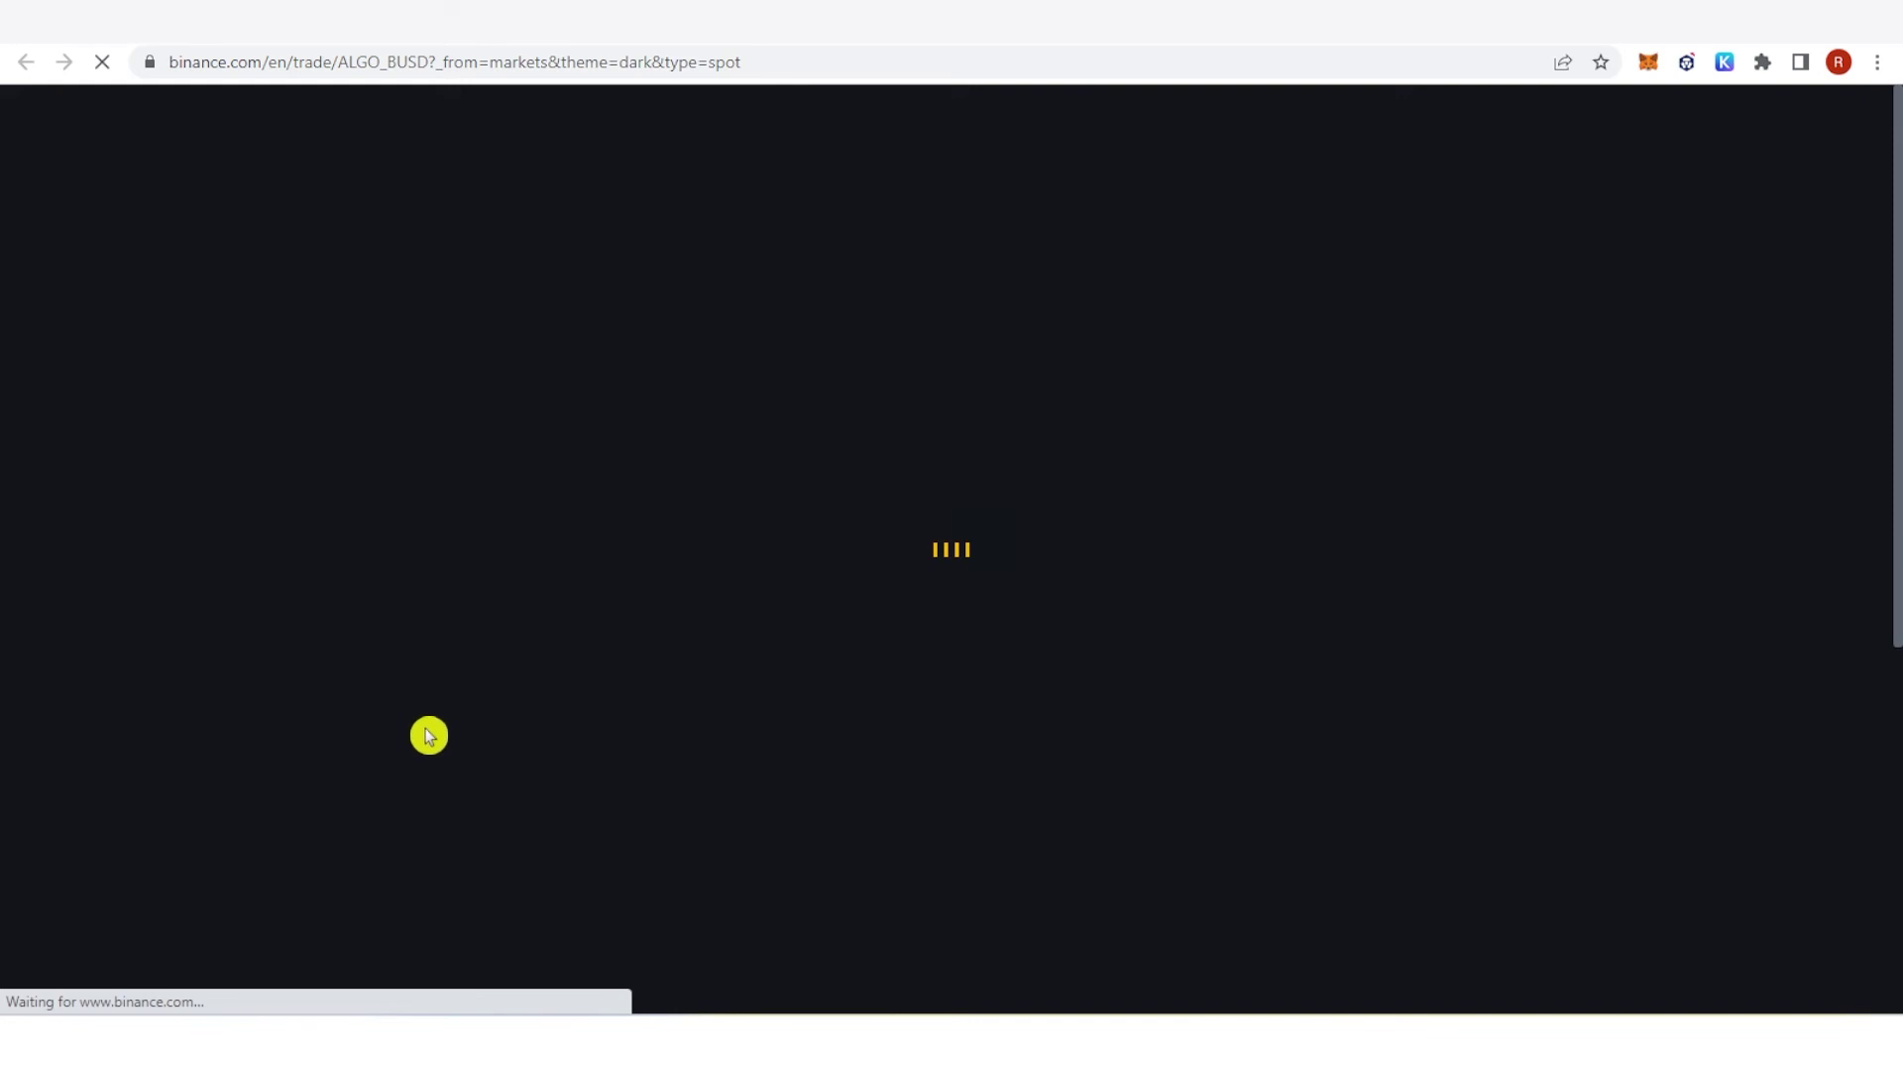
Step: Enter an 88 BUSD total in the Spot buy form and check it gives 409 ALGO
scroll(1882, 415, down, 4)
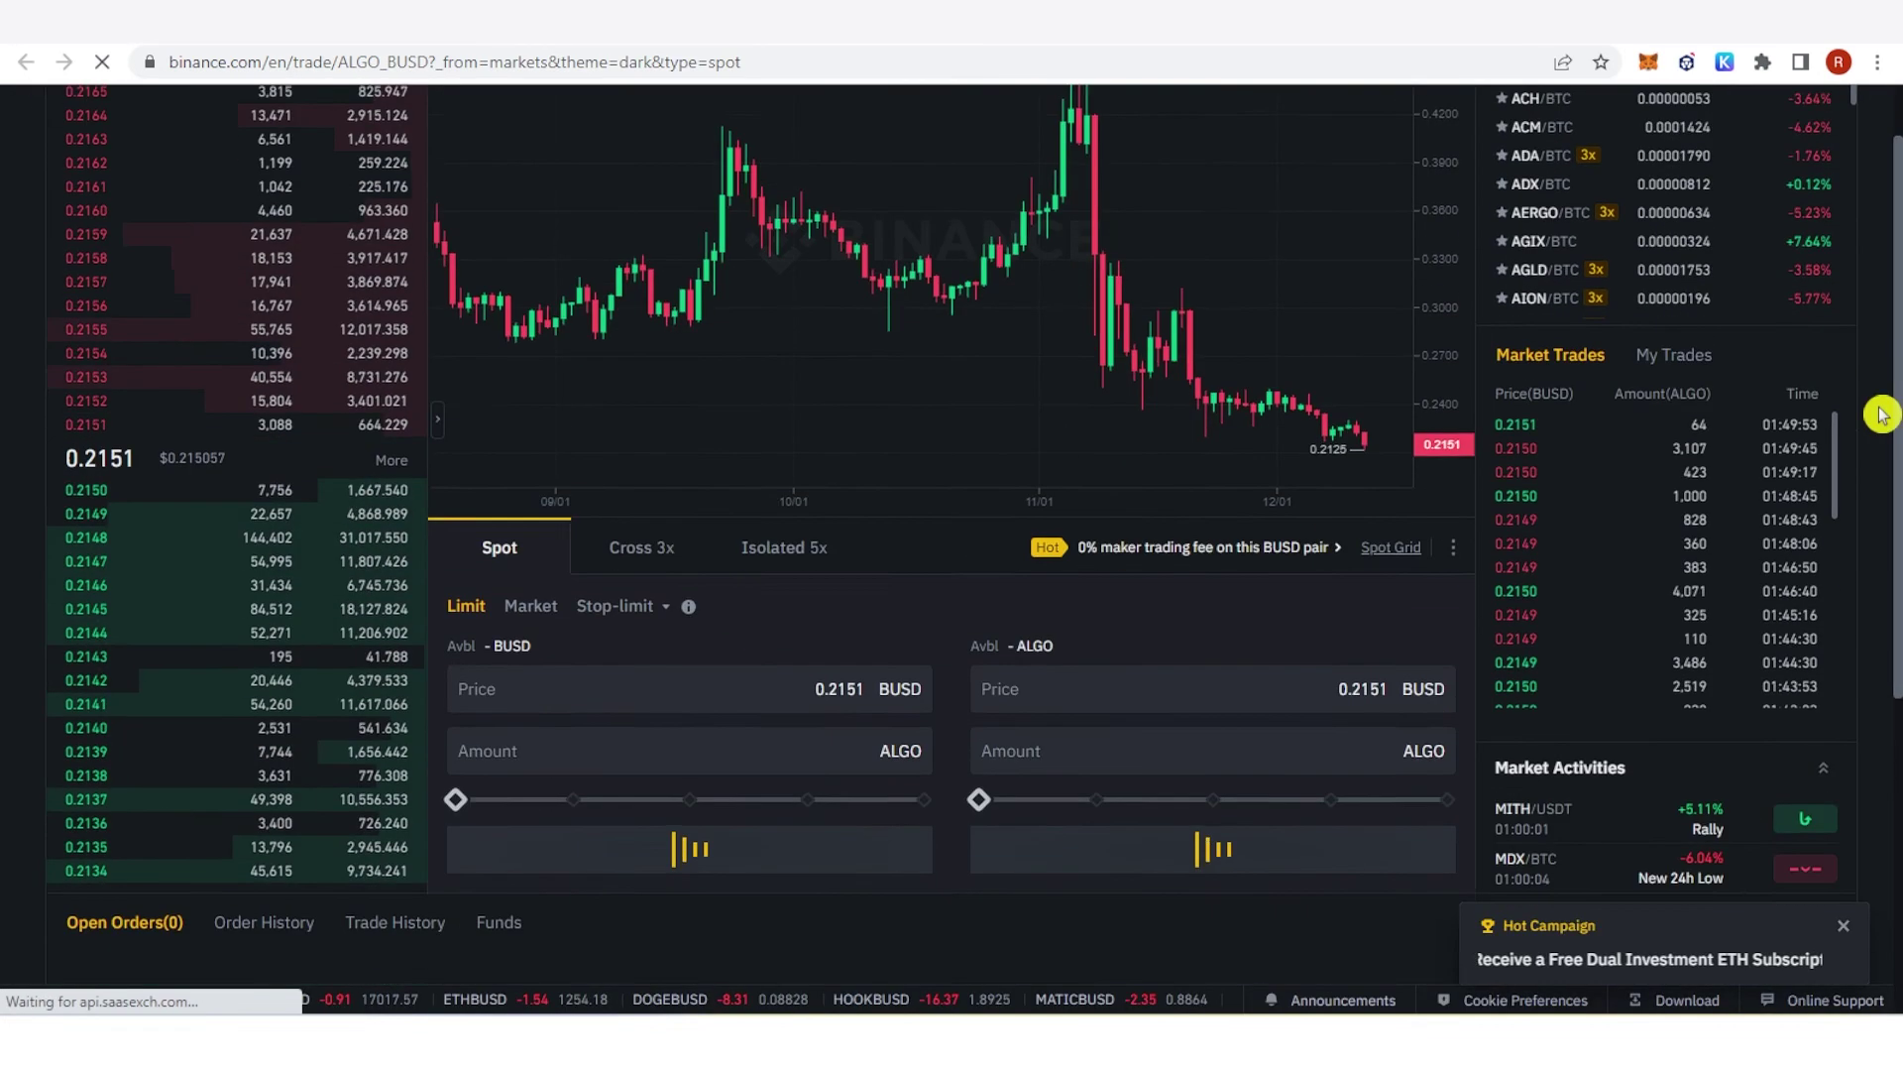
scroll(1882, 414, down, 1)
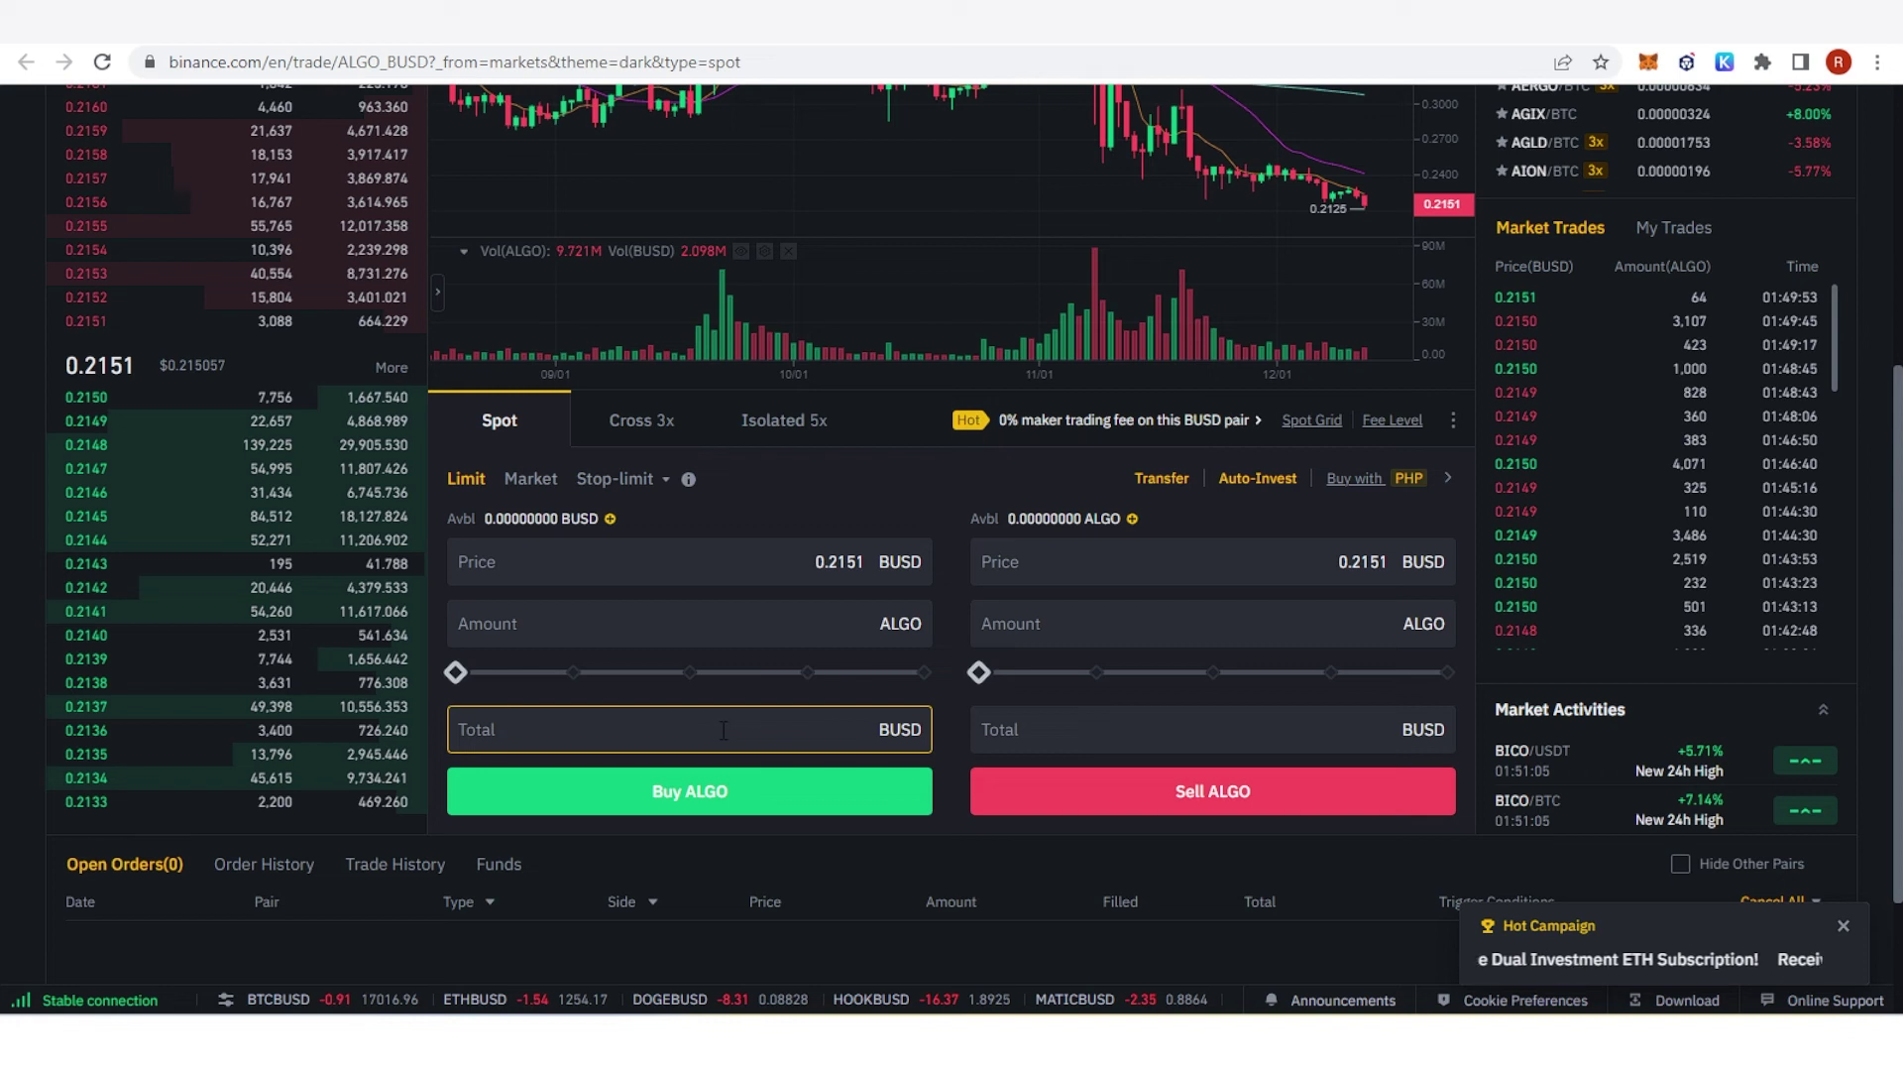
click(724, 730)
text(88)
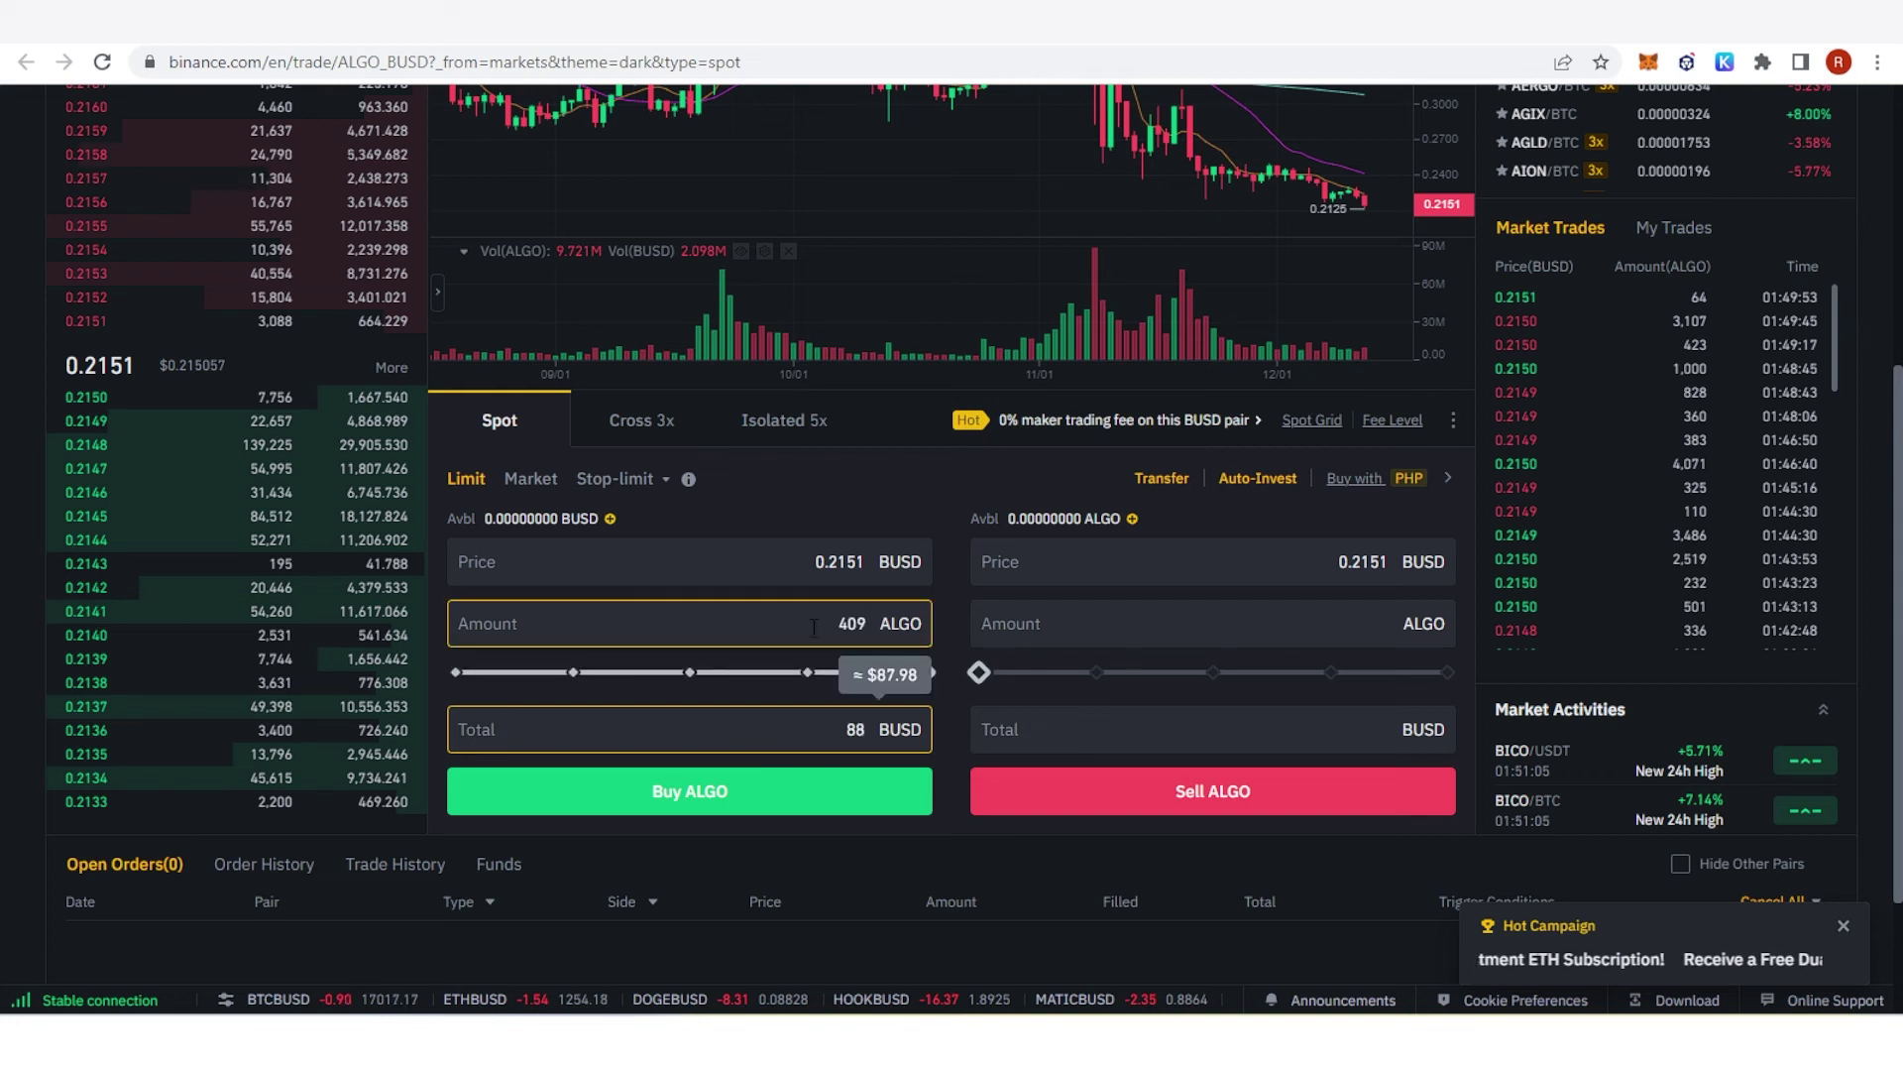
drag(803, 625, 898, 635)
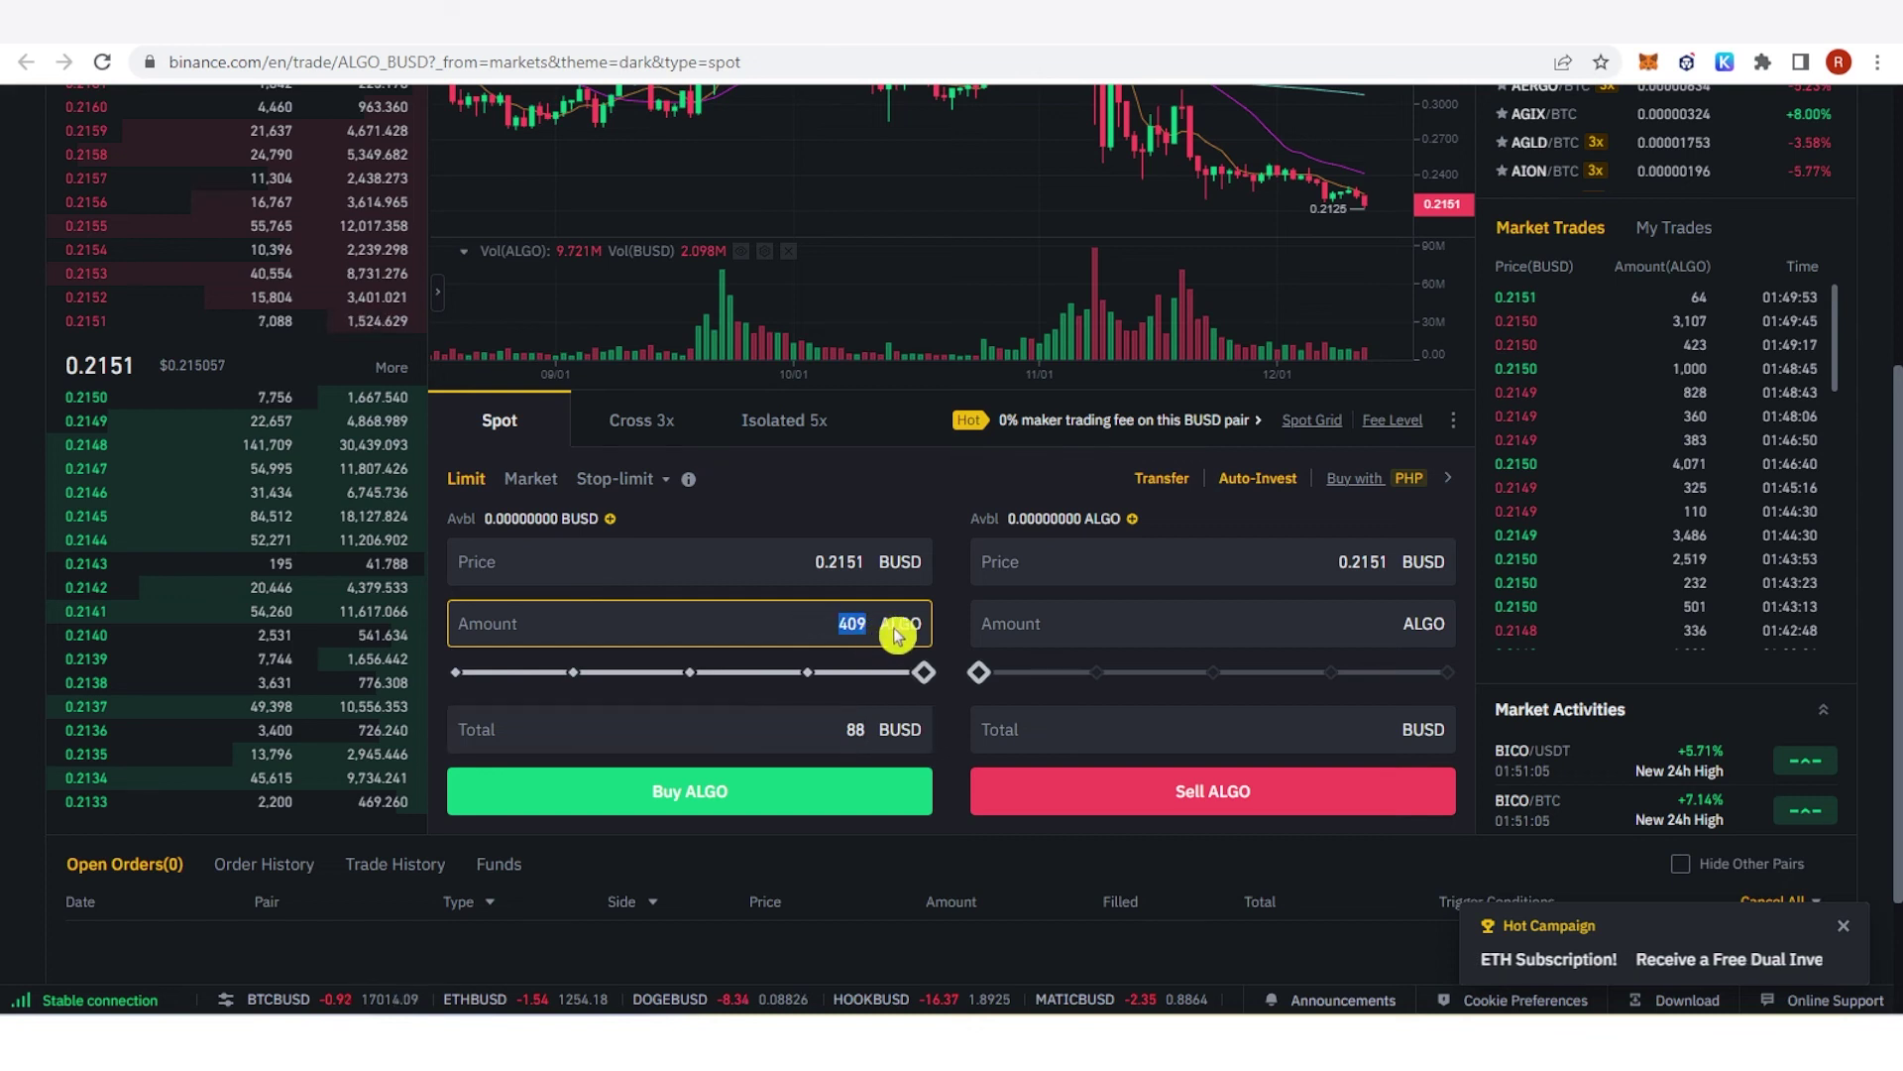
click(937, 498)
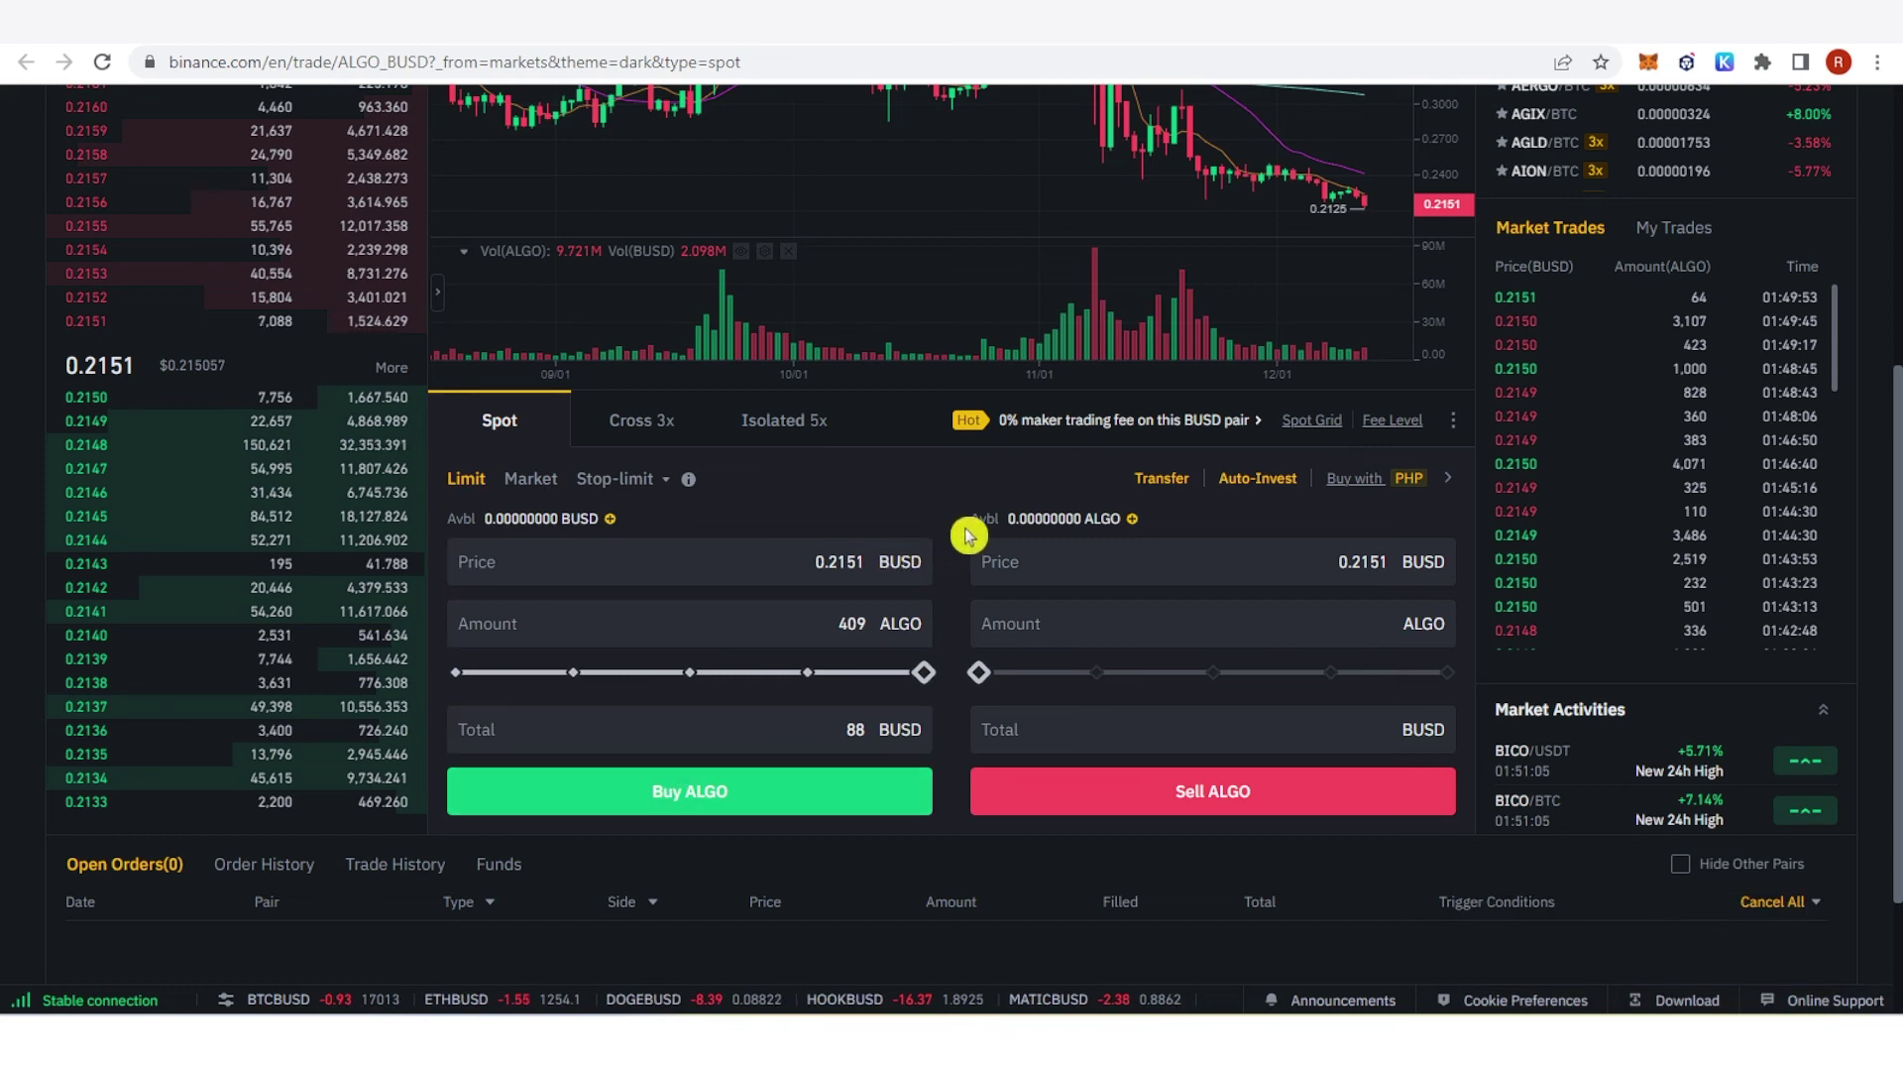
scroll(967, 535, up, 5)
Step: Search the Fiat and Spot wallet for 'algo', then view and close ALGO's 0.00000000 balance details
mouse_move(1442, 138)
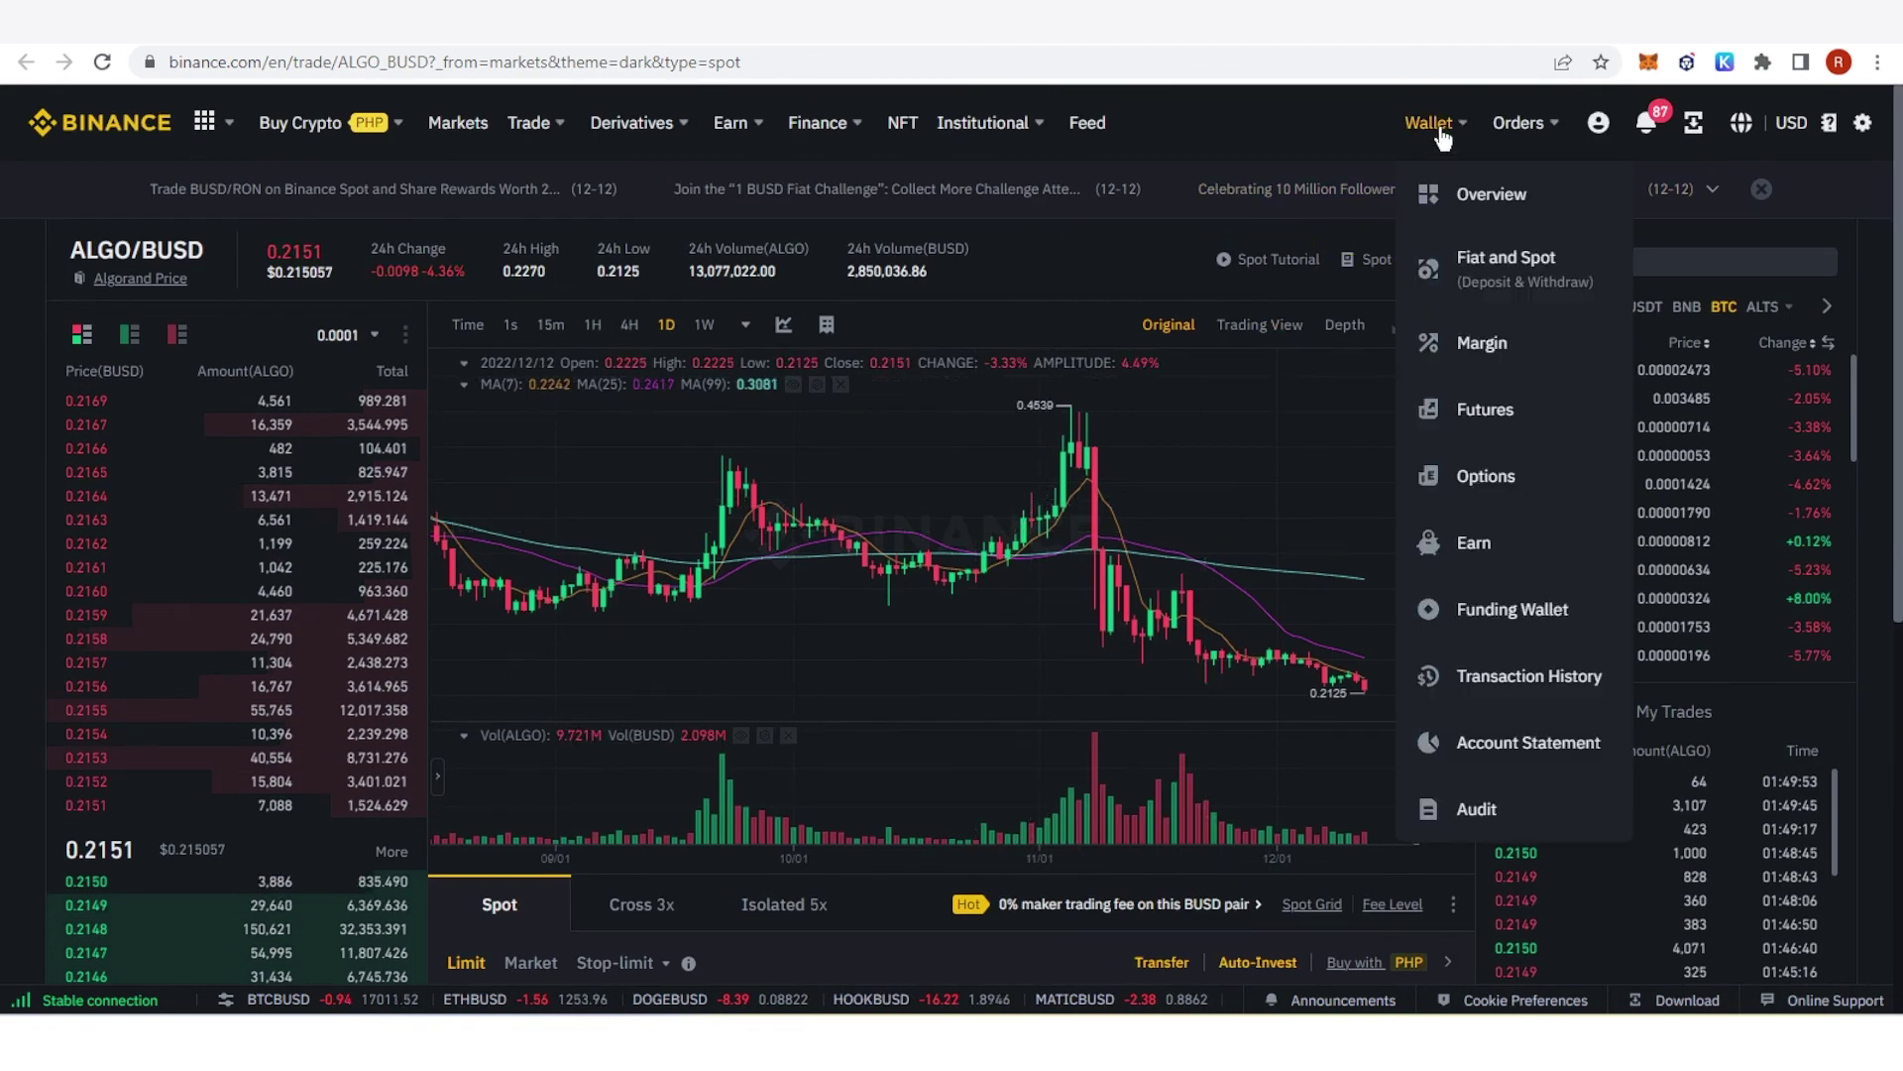
click(1409, 270)
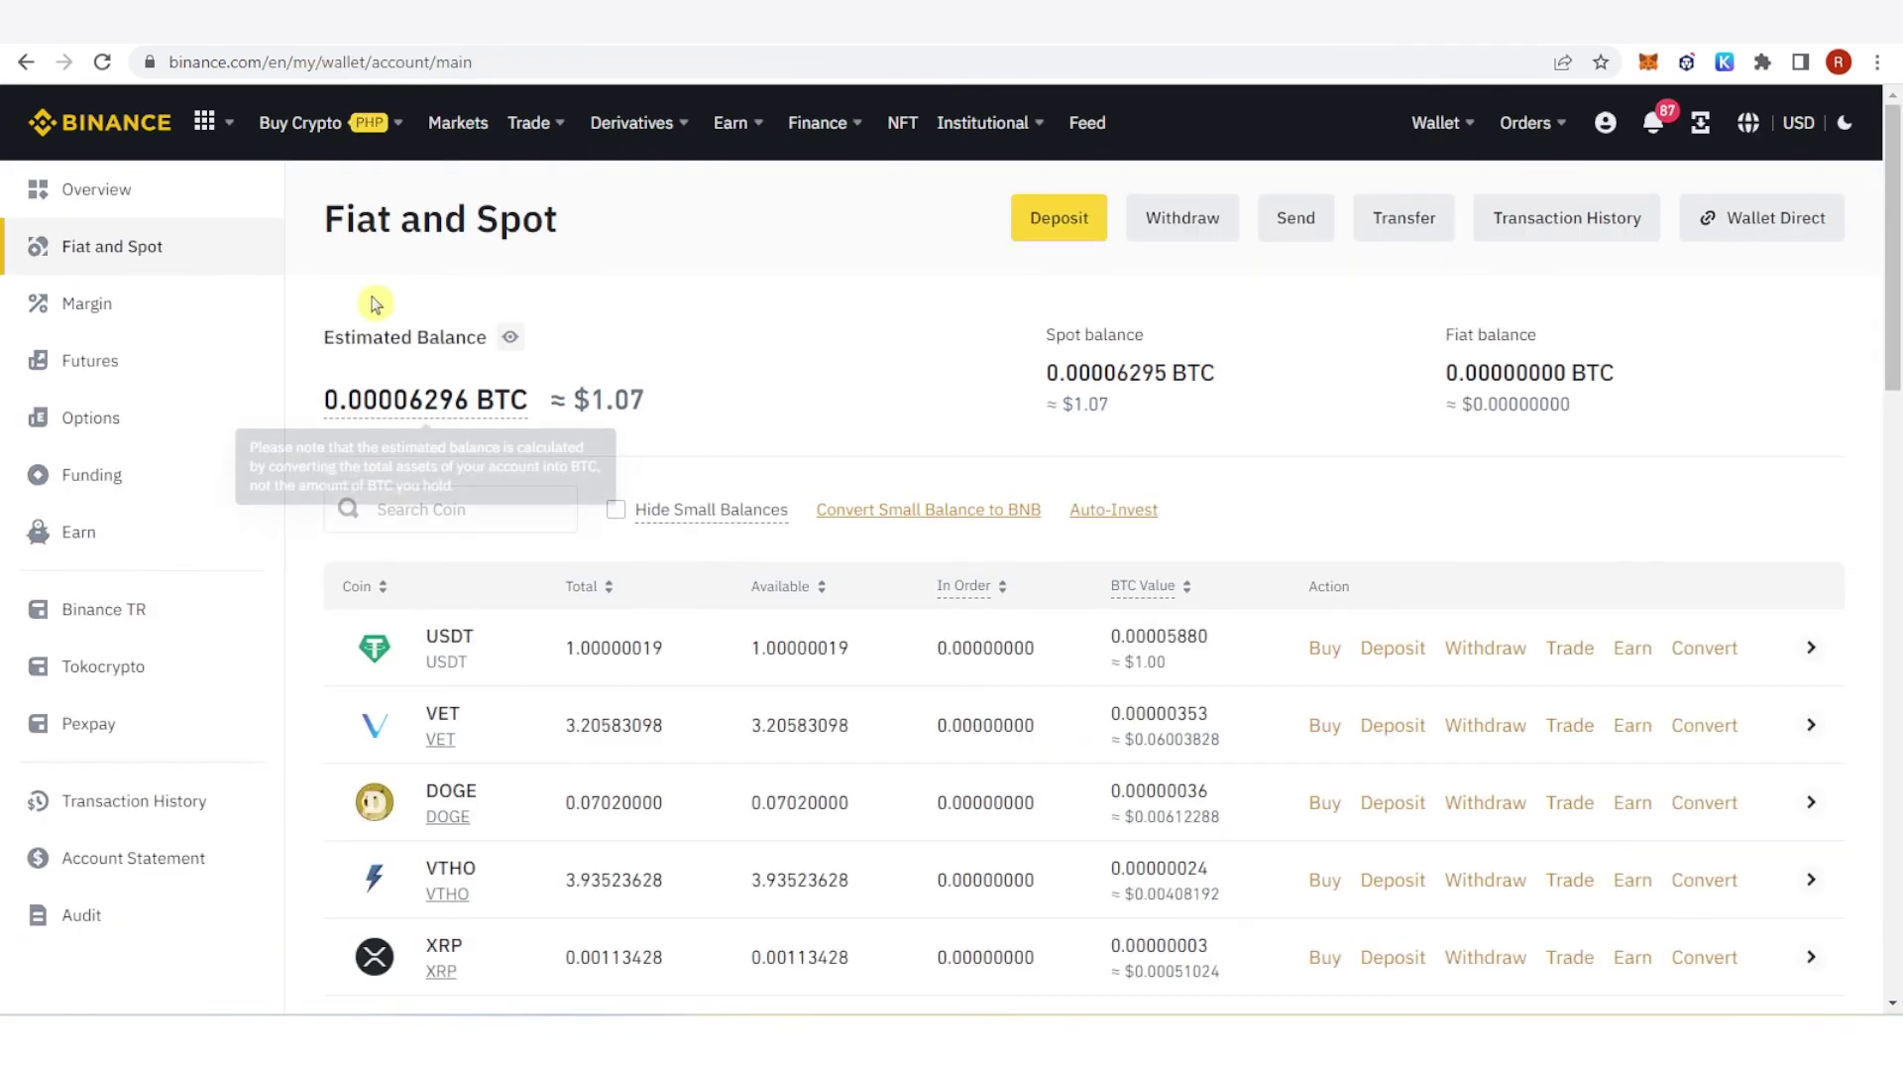
click(443, 525)
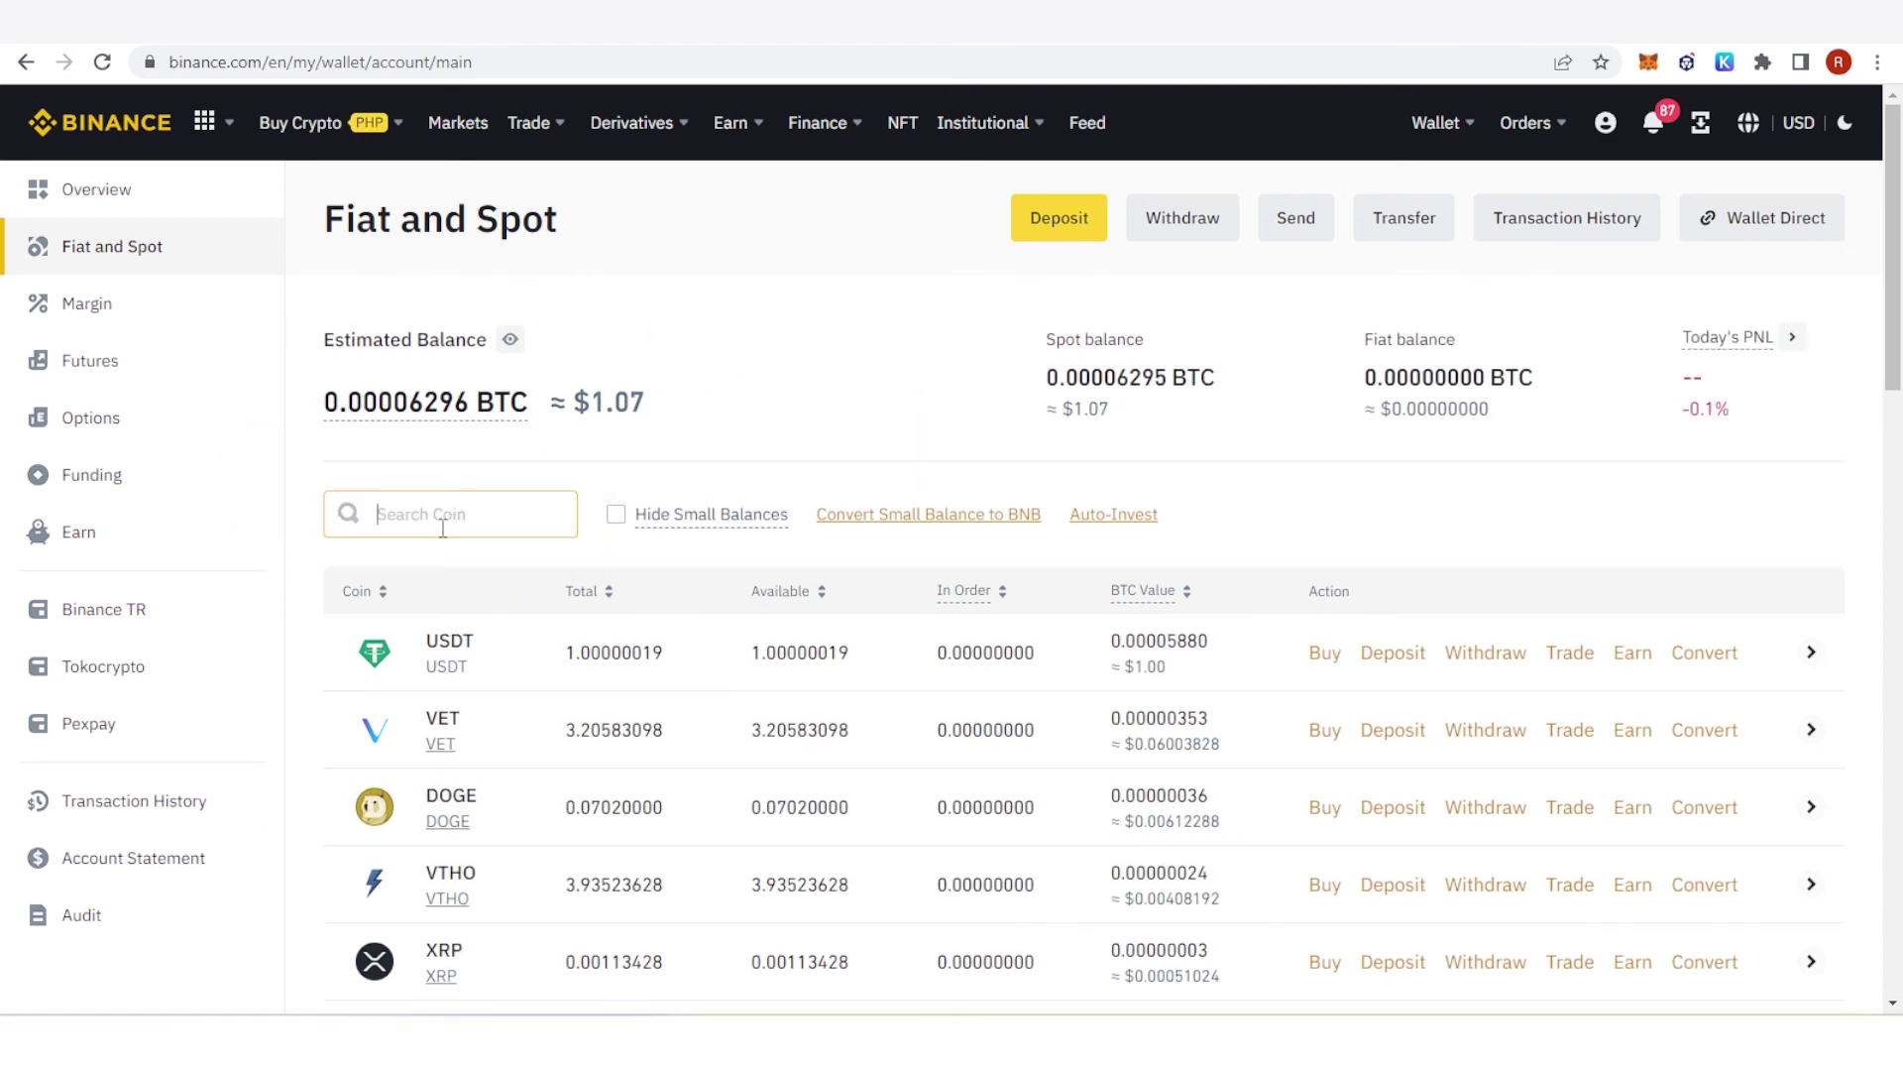
text(alg)
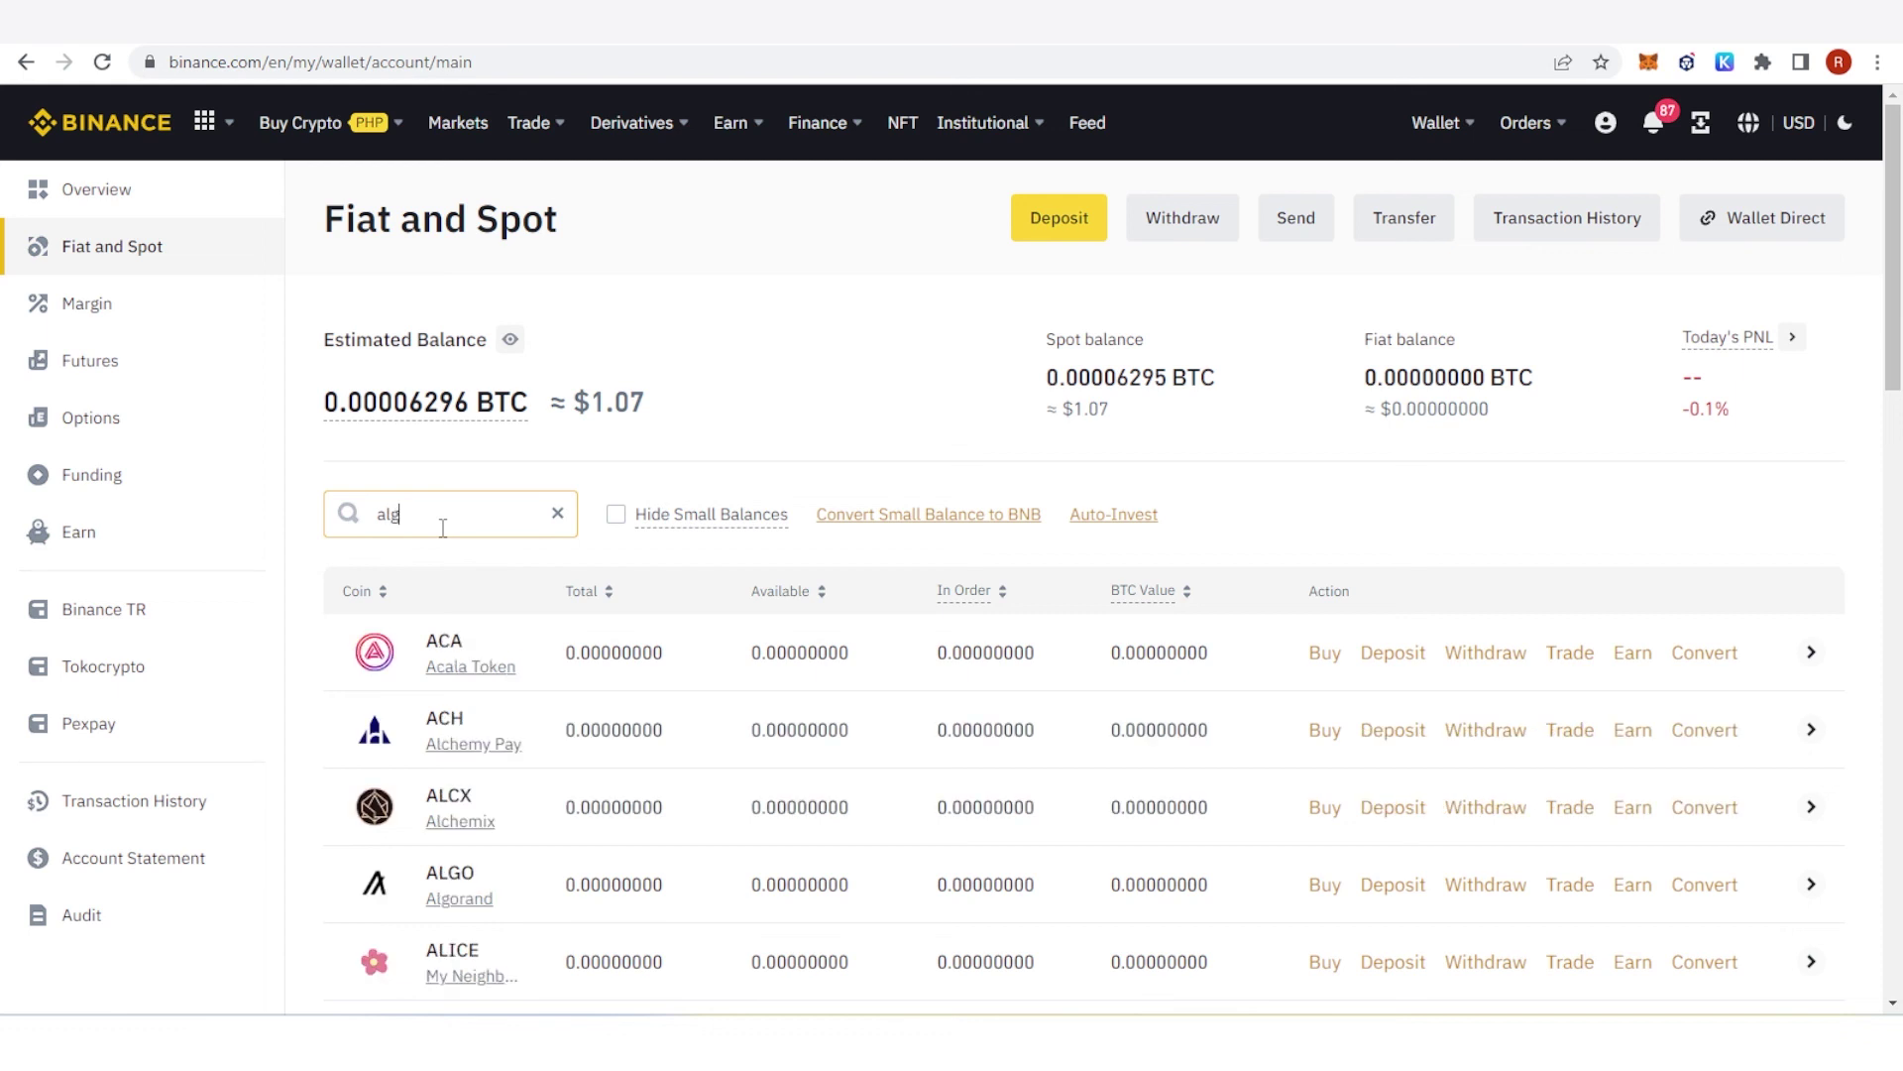
text(o)
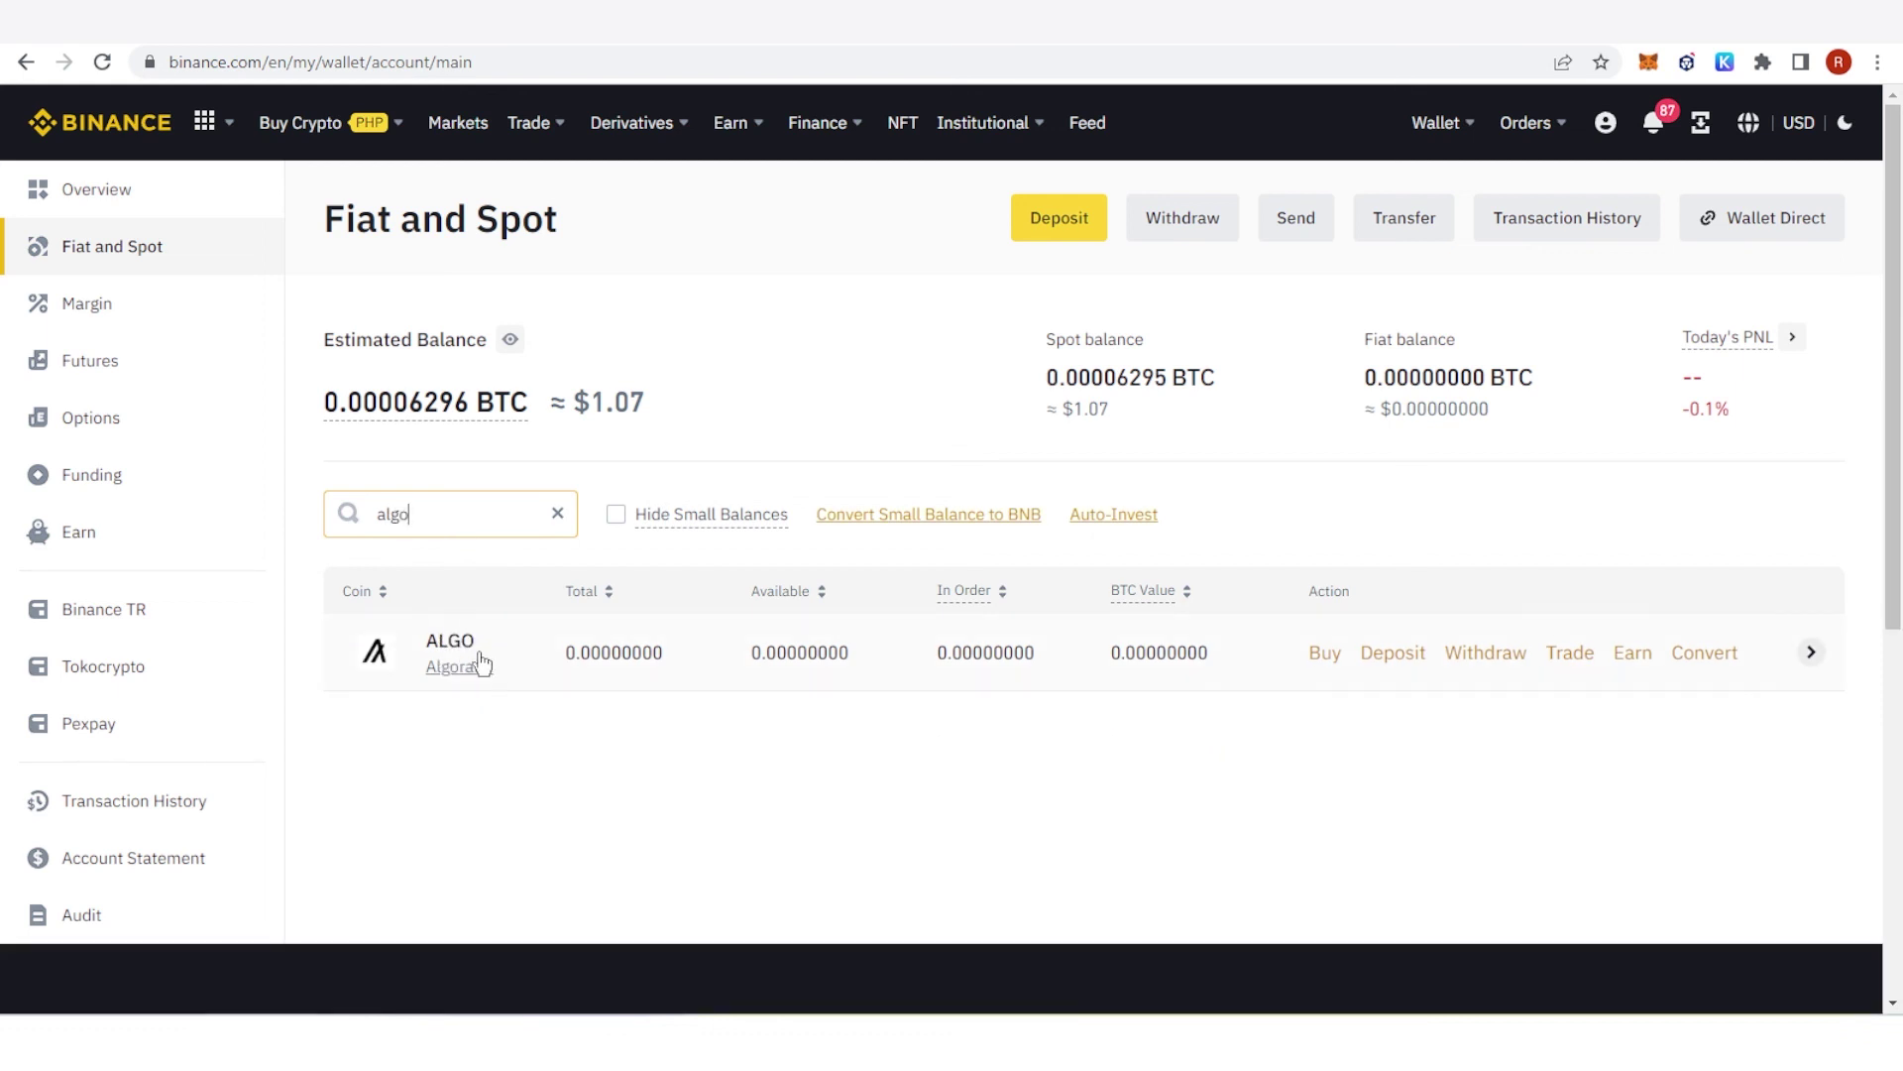
click(475, 654)
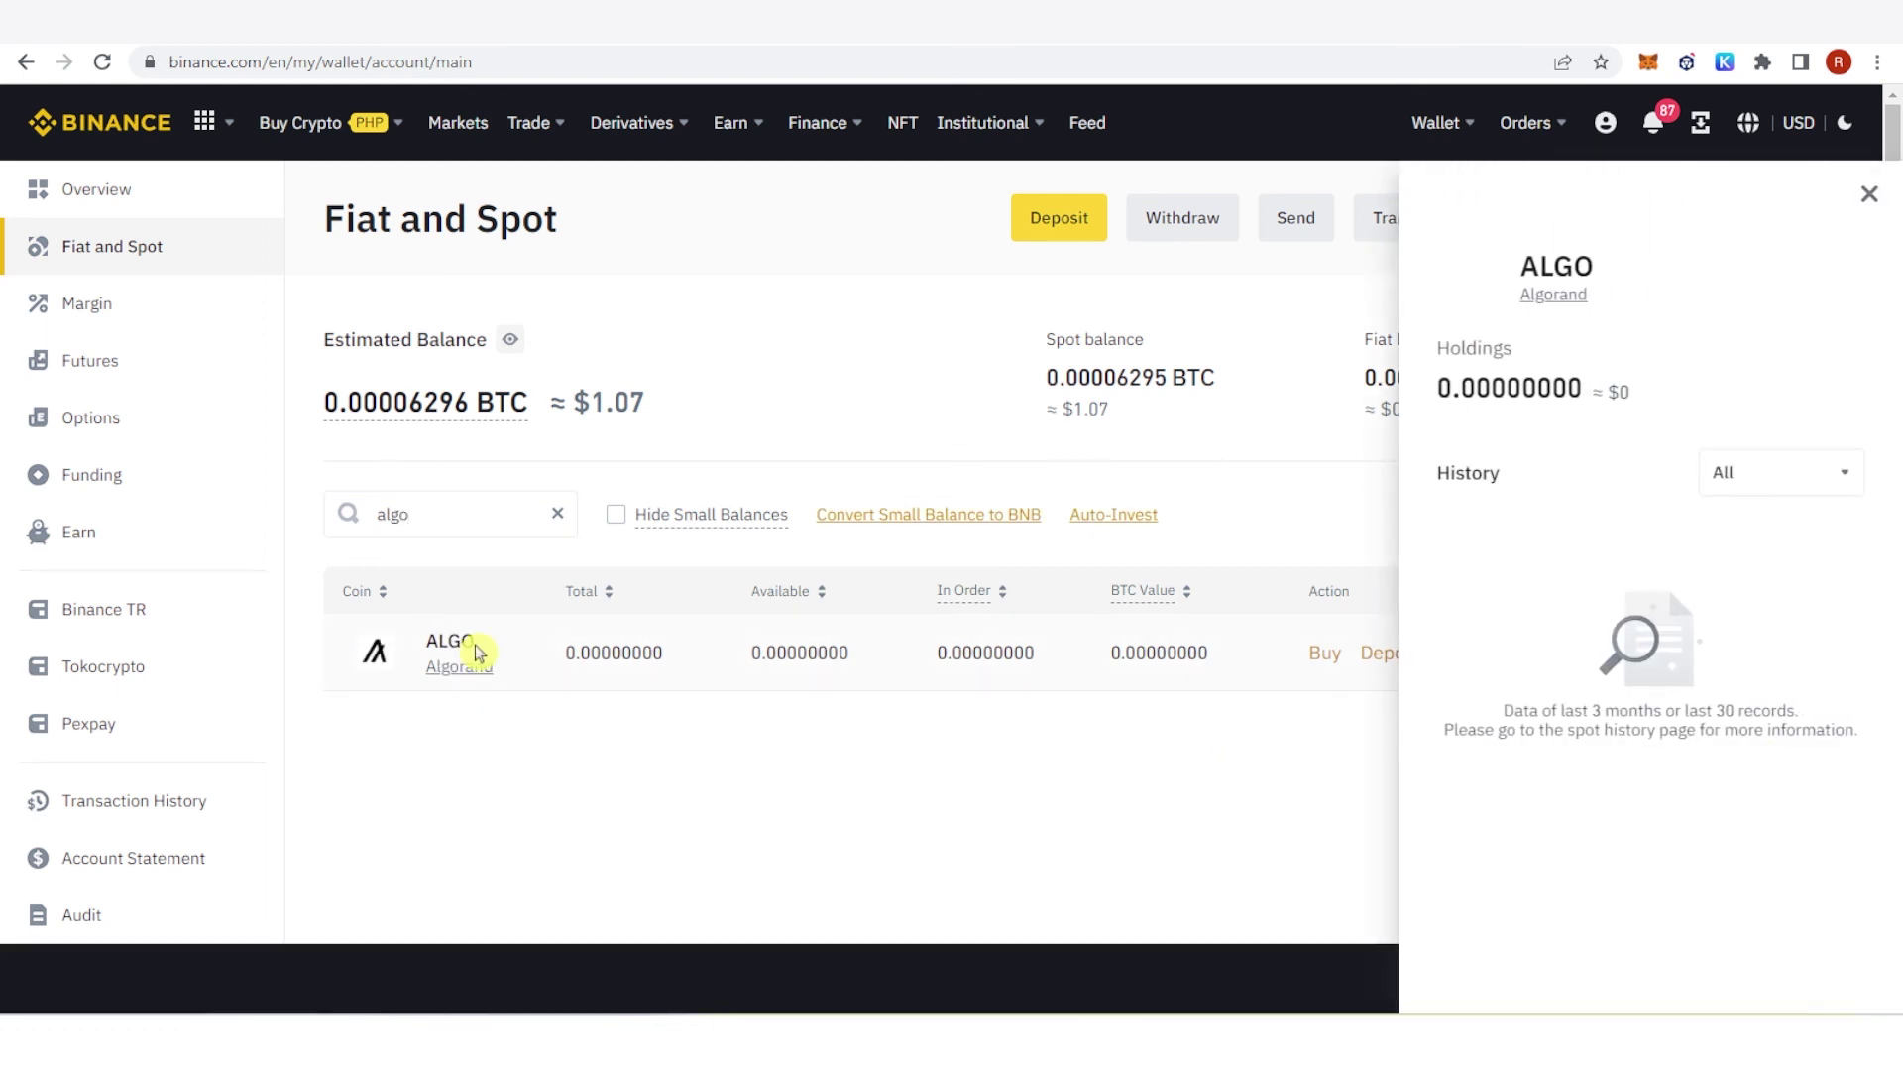
click(1870, 204)
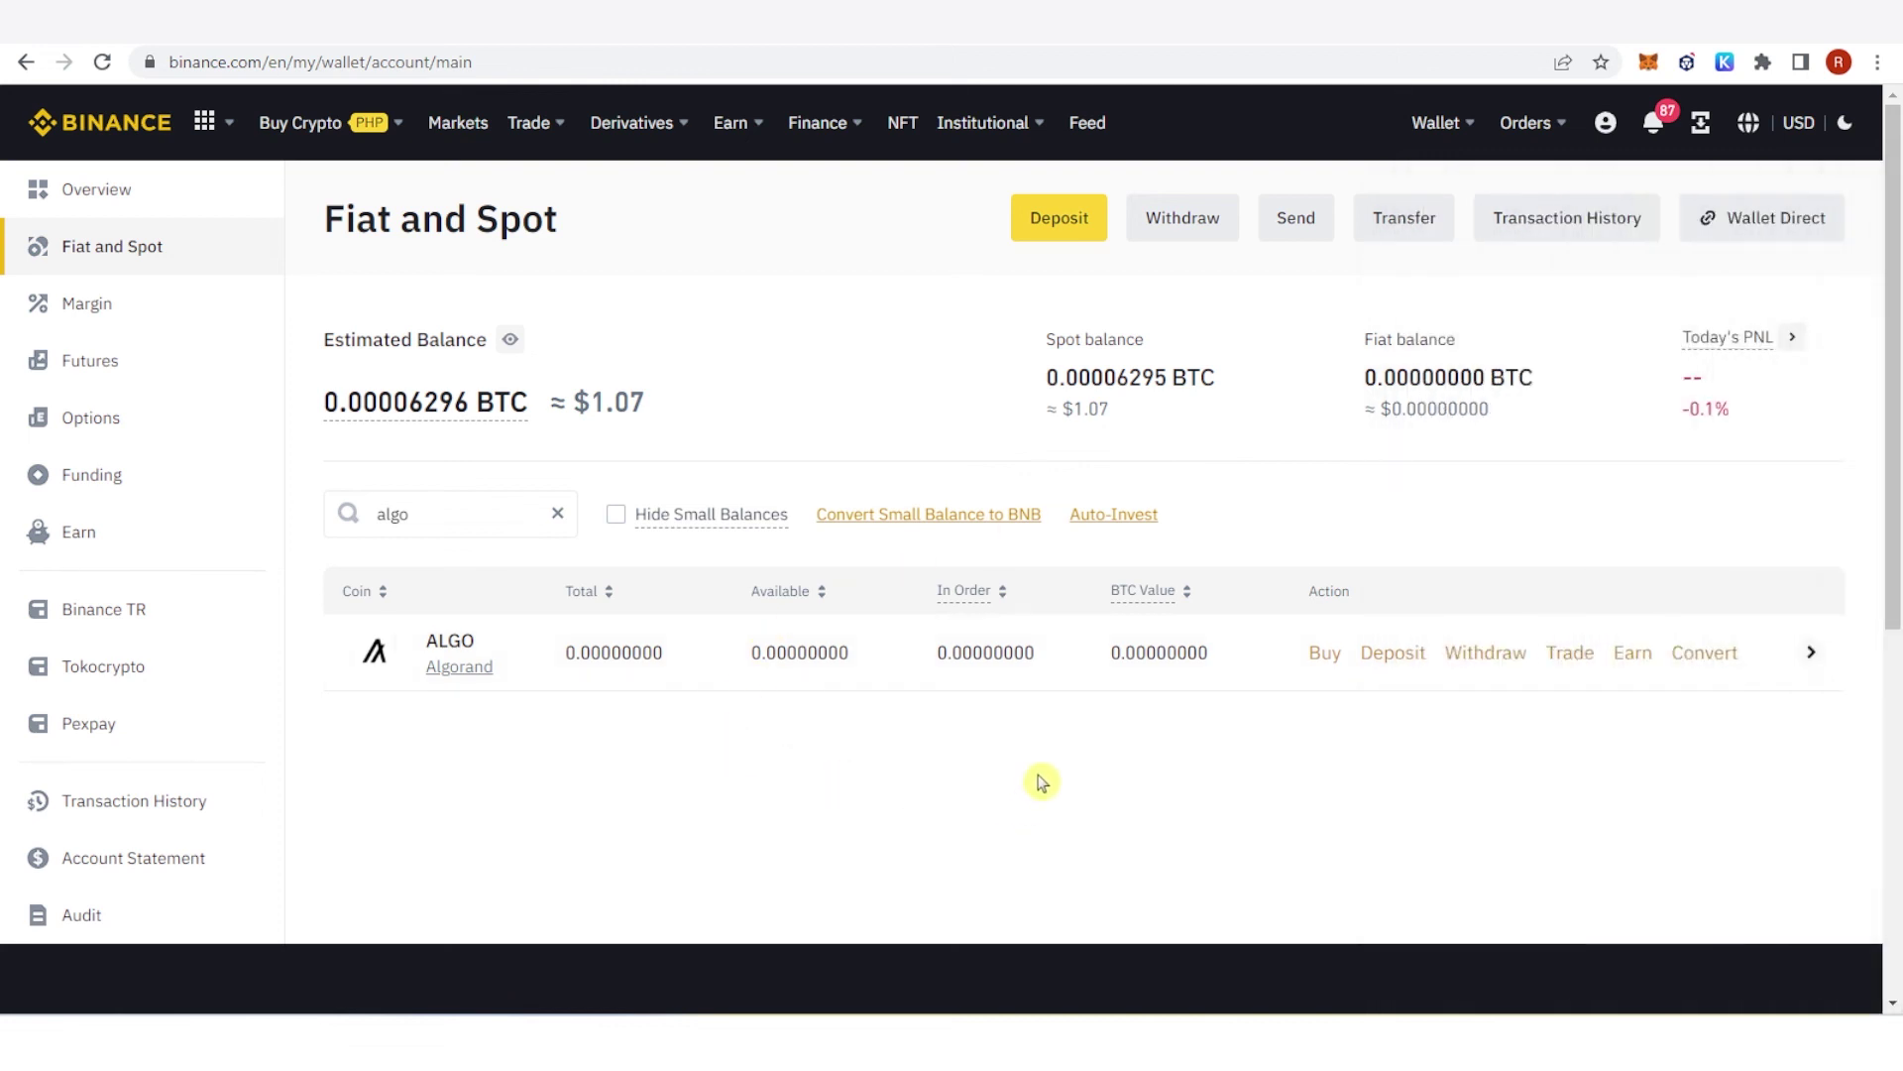